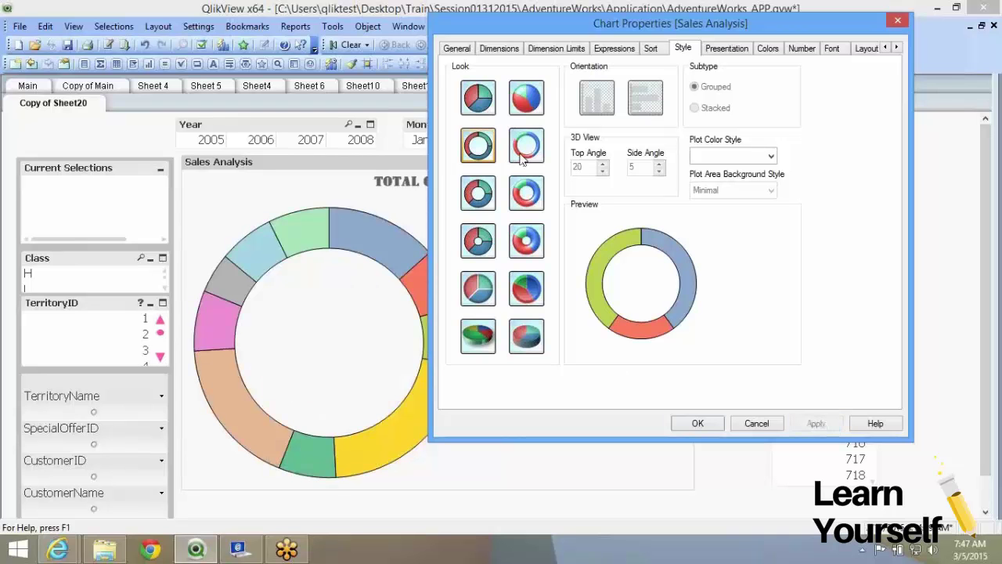
Try the donut, thick 3D donut and 3D pie Looks on the Total Order Qty chart.
click(523, 153)
click(816, 423)
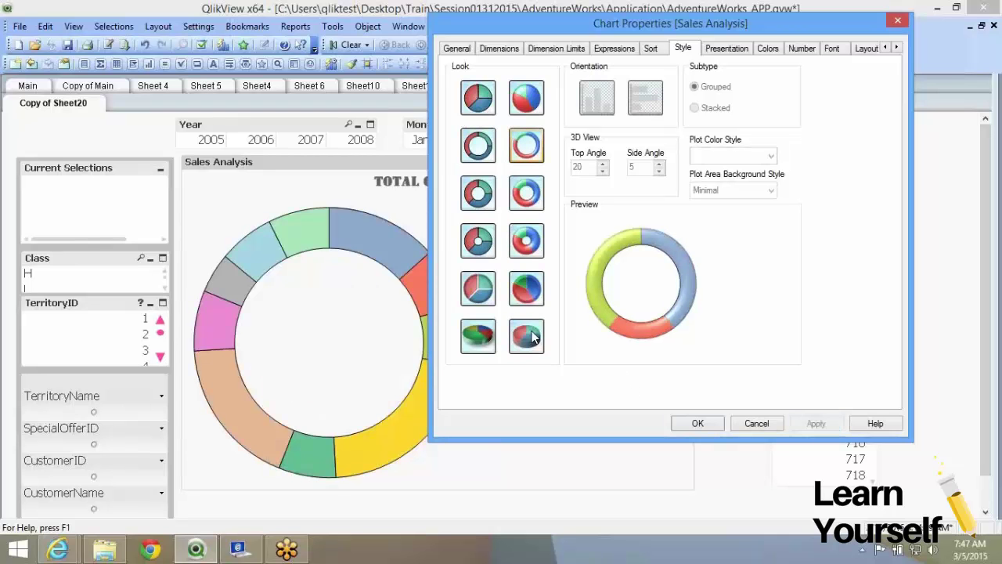
click(528, 235)
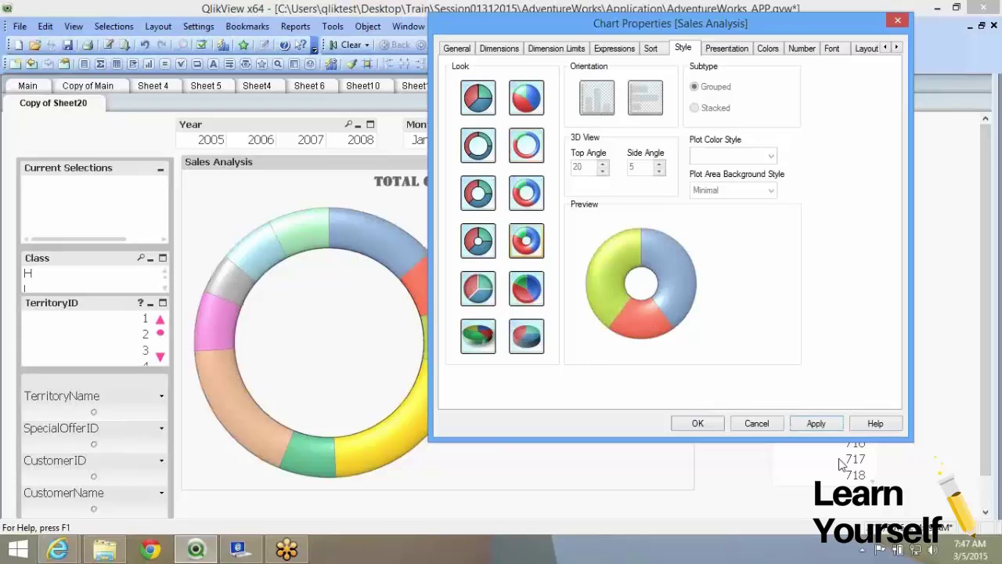
click(814, 423)
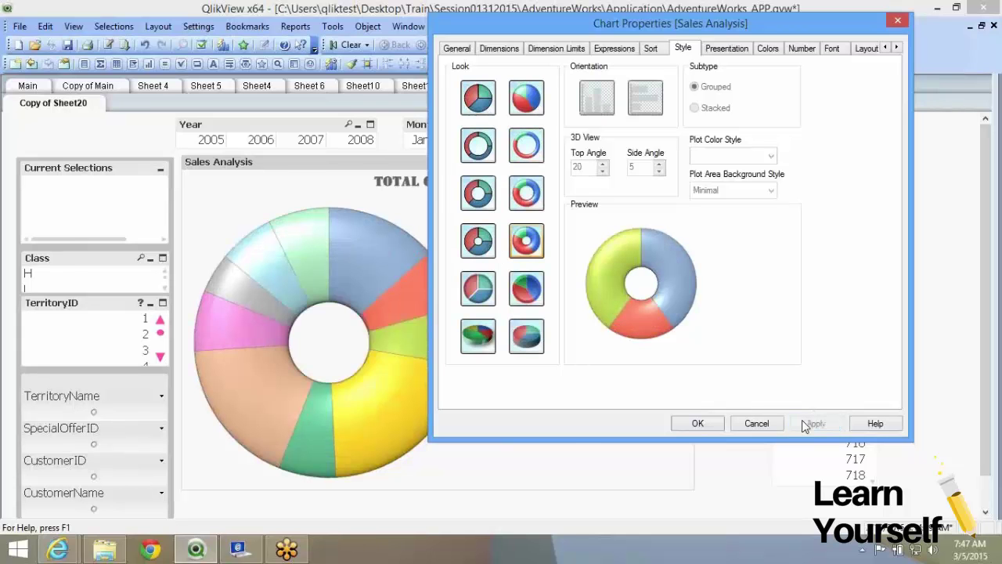
click(470, 343)
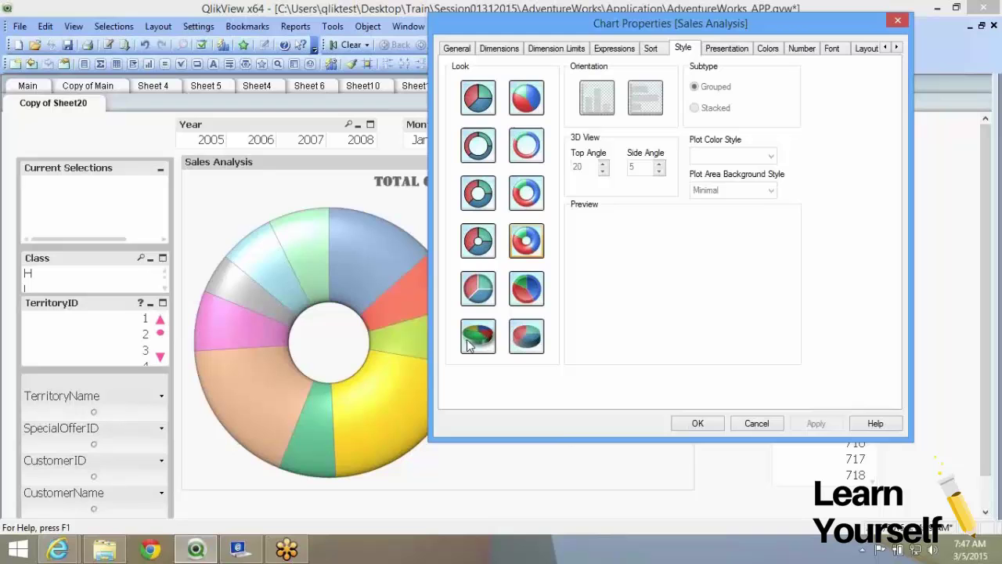
click(492, 349)
click(815, 422)
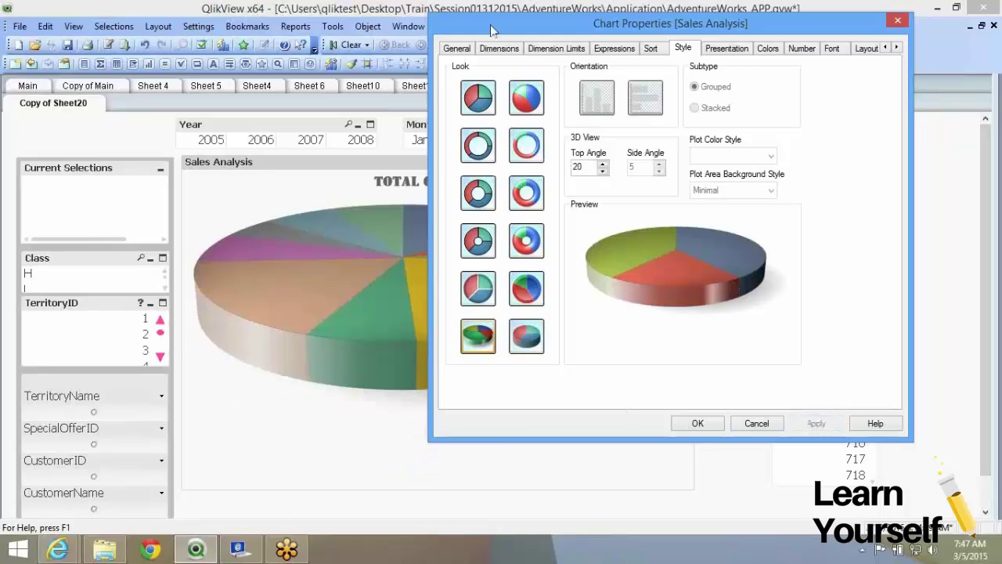
Try shaded and flat pie Looks, settling on the glossy flat pie Look.
drag(502, 35, 510, 57)
click(545, 368)
click(835, 455)
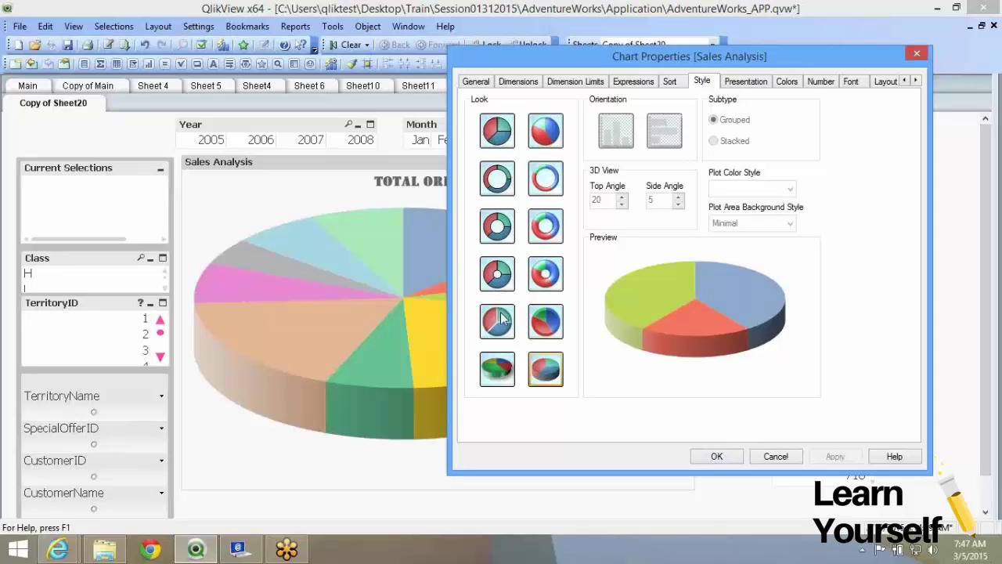
click(505, 313)
click(834, 456)
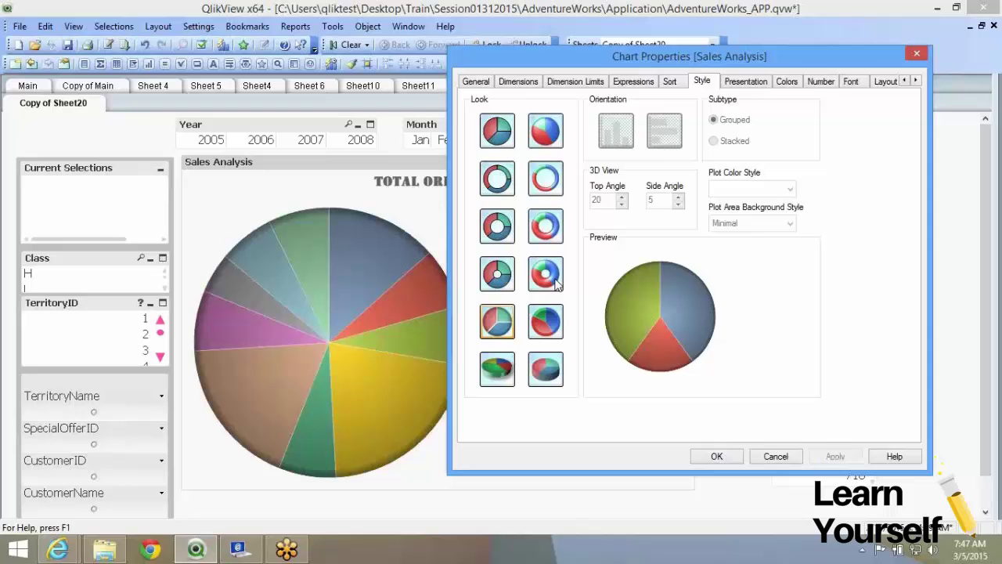
click(556, 333)
click(848, 461)
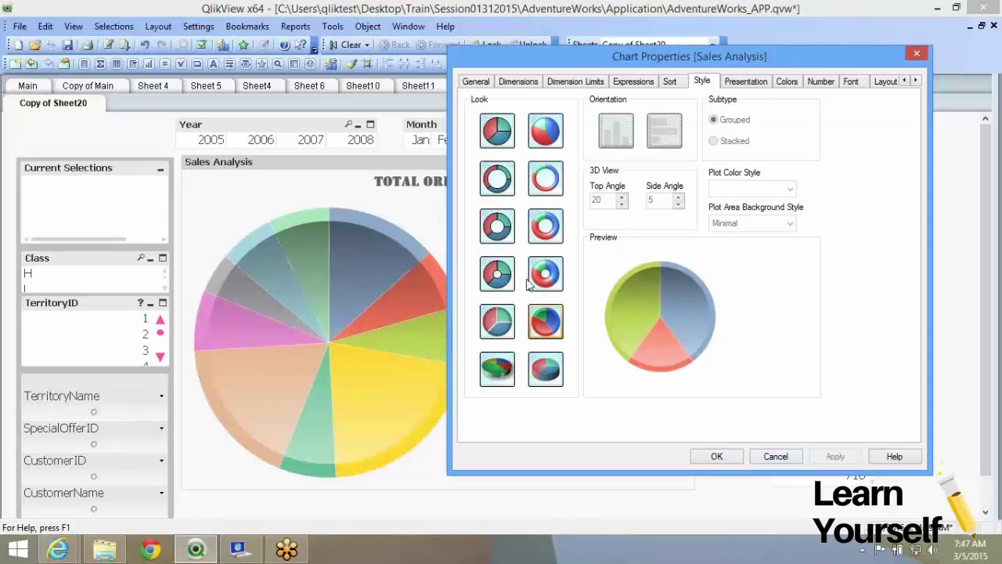
Enable Show Numbers in Legend so each TerritoryID lists its order quantity.
click(732, 85)
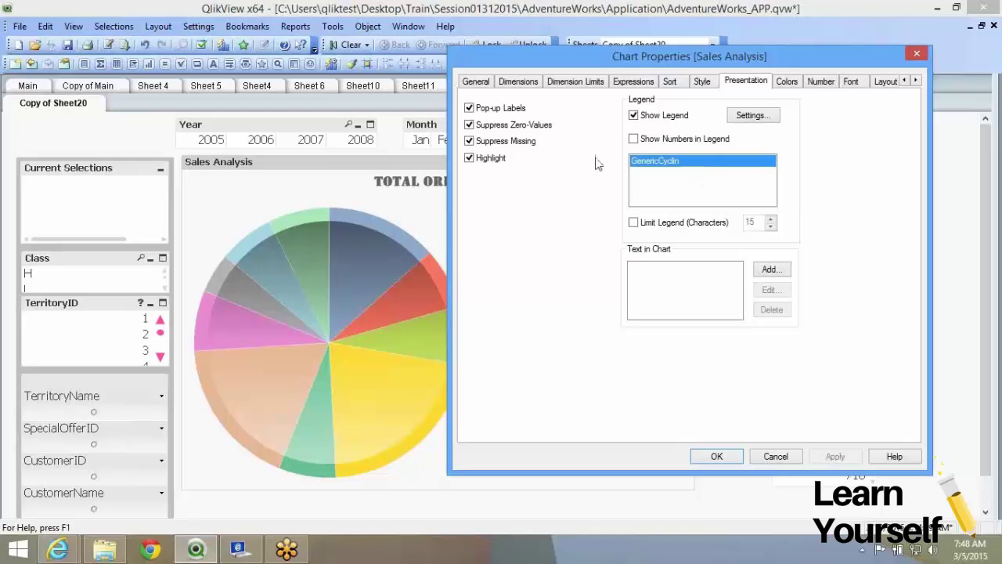
drag(561, 54, 530, 44)
click(659, 128)
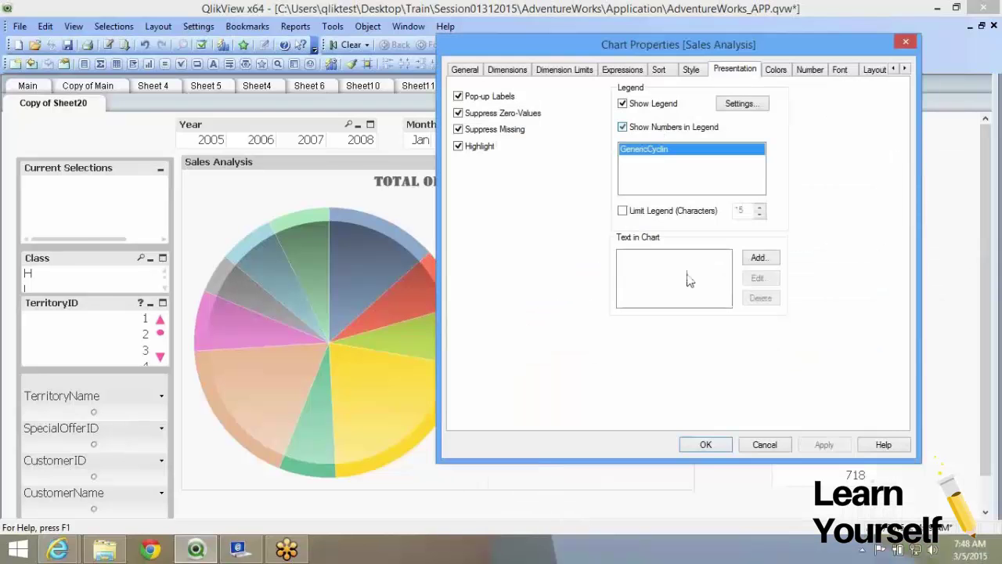
click(709, 444)
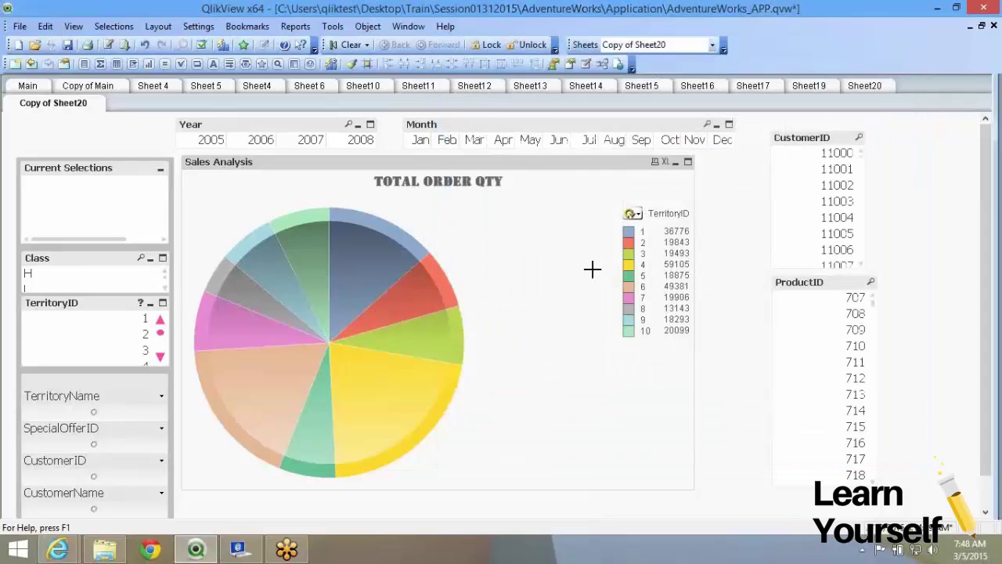
Narrow the pie's plot area and set the Total Order Qty expression to Relative.
key(ctrl+shift)
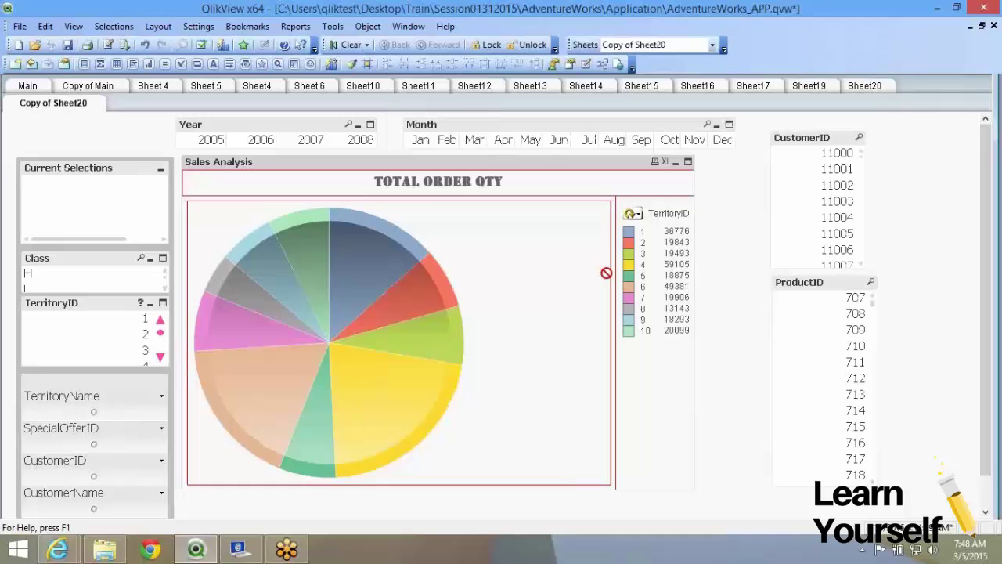
drag(607, 273, 571, 275)
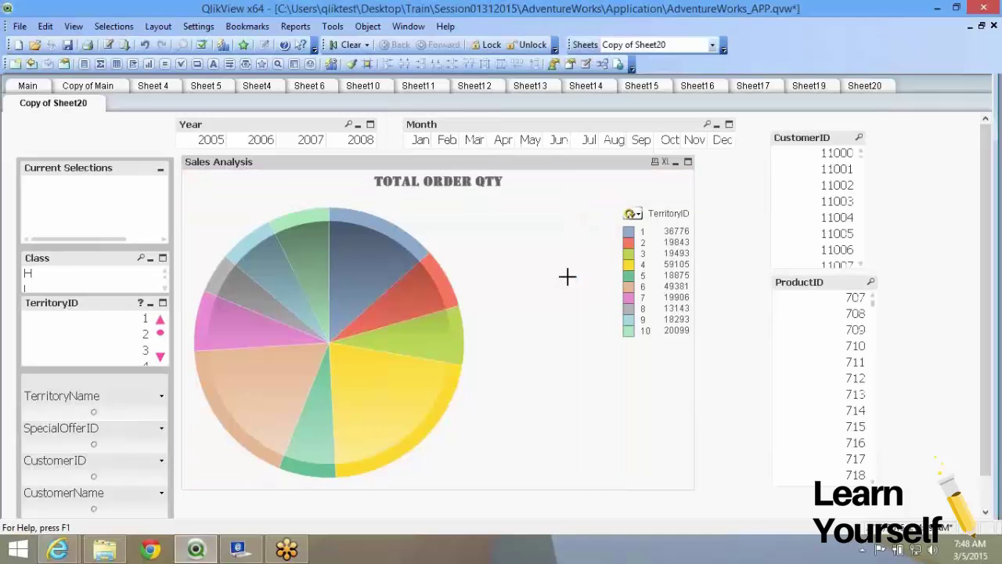
right_click(593, 238)
click(602, 247)
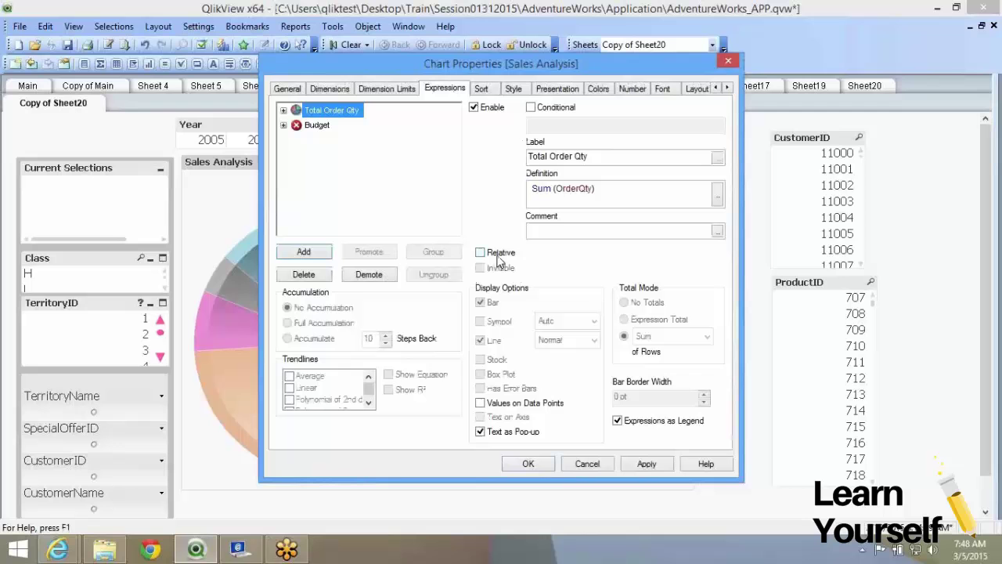
click(497, 257)
click(551, 469)
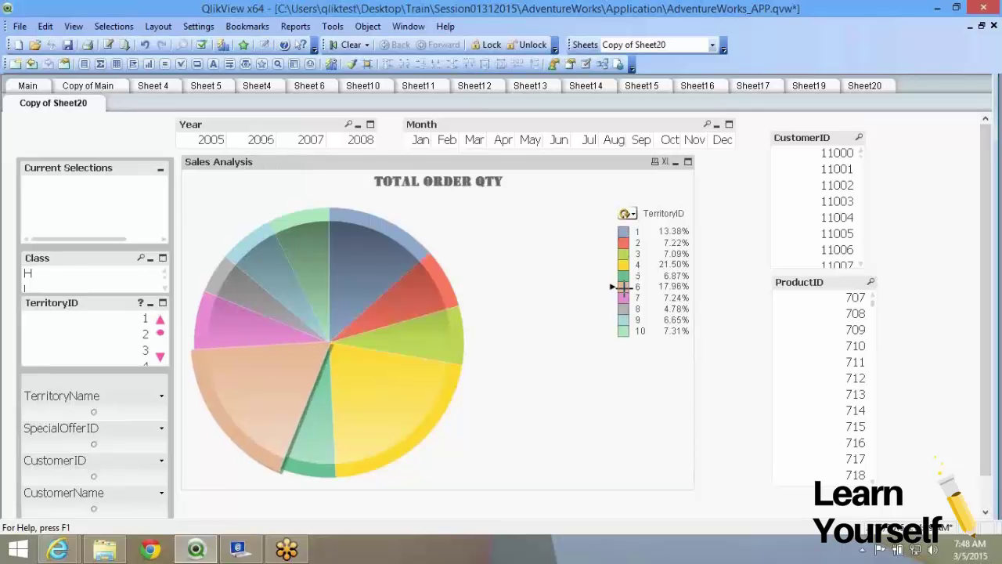
Detach the chart from selections, then reattach it.
right_click(542, 248)
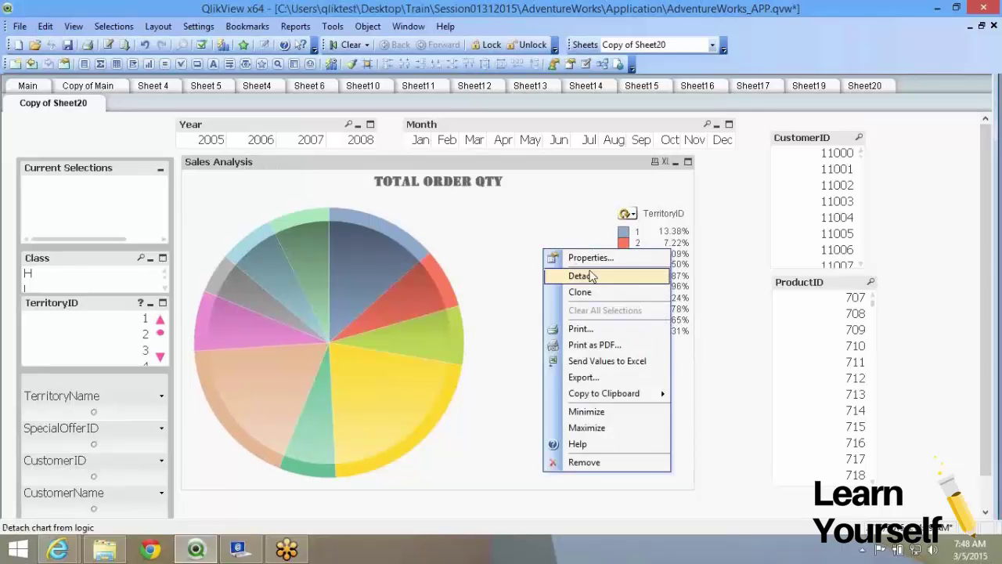
click(583, 273)
right_click(554, 260)
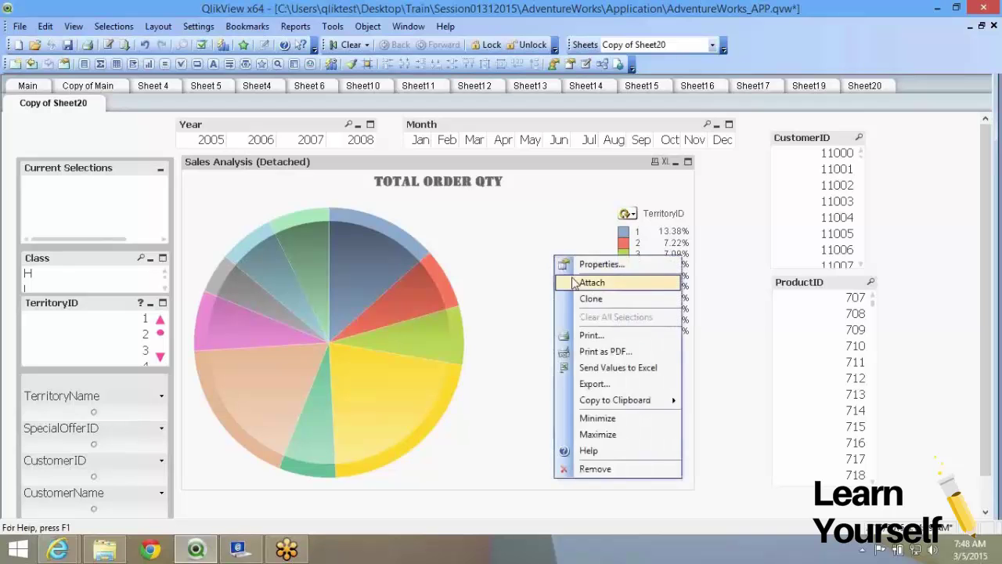
click(586, 282)
Turn on Values on Data Points so each slice shows its percentage.
right_click(458, 215)
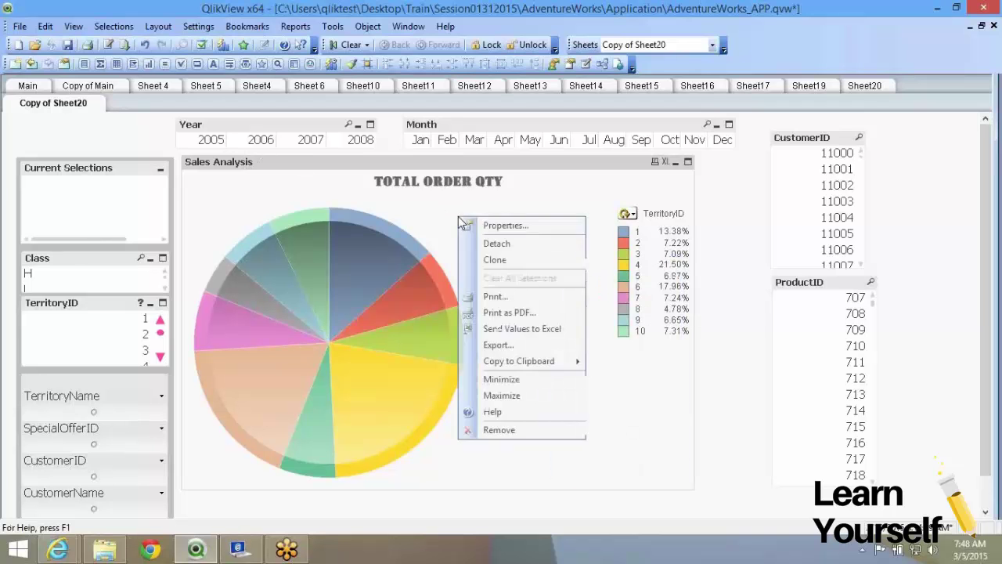
click(465, 222)
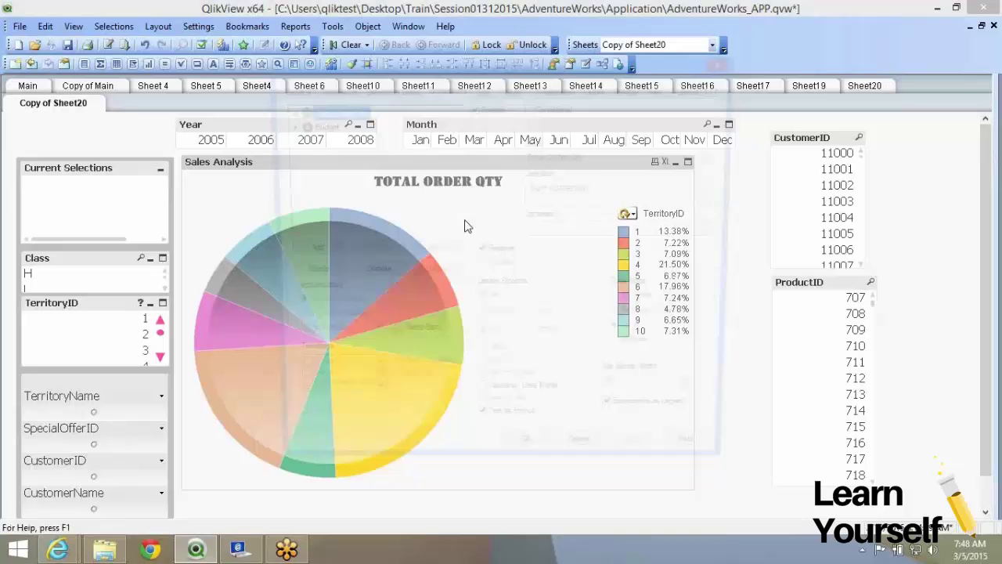
click(557, 93)
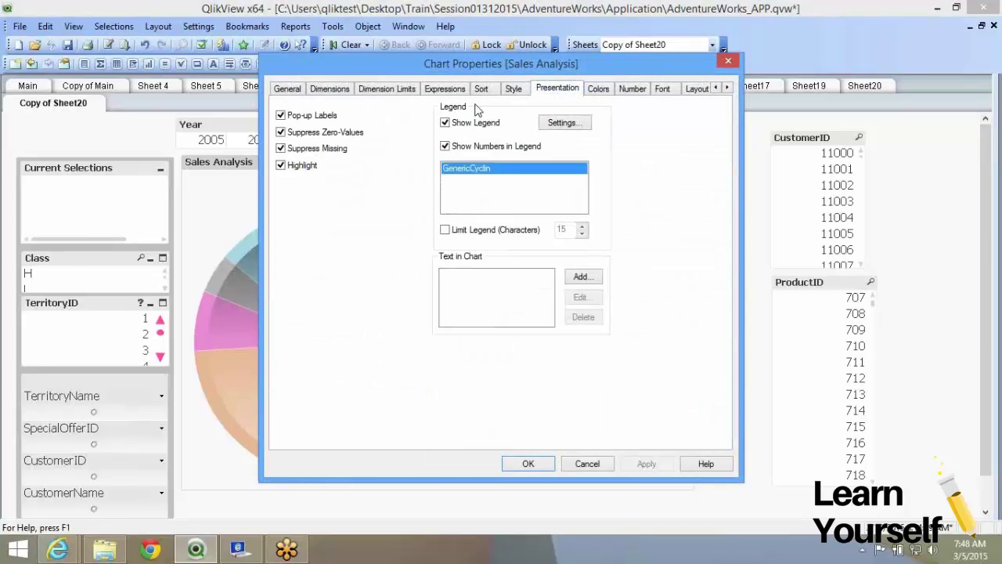
click(444, 90)
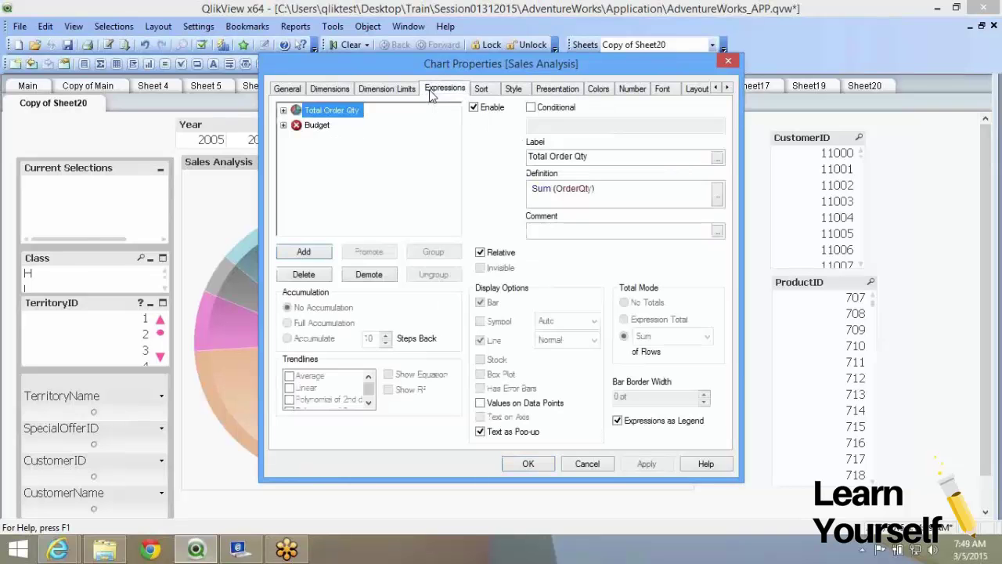
click(499, 407)
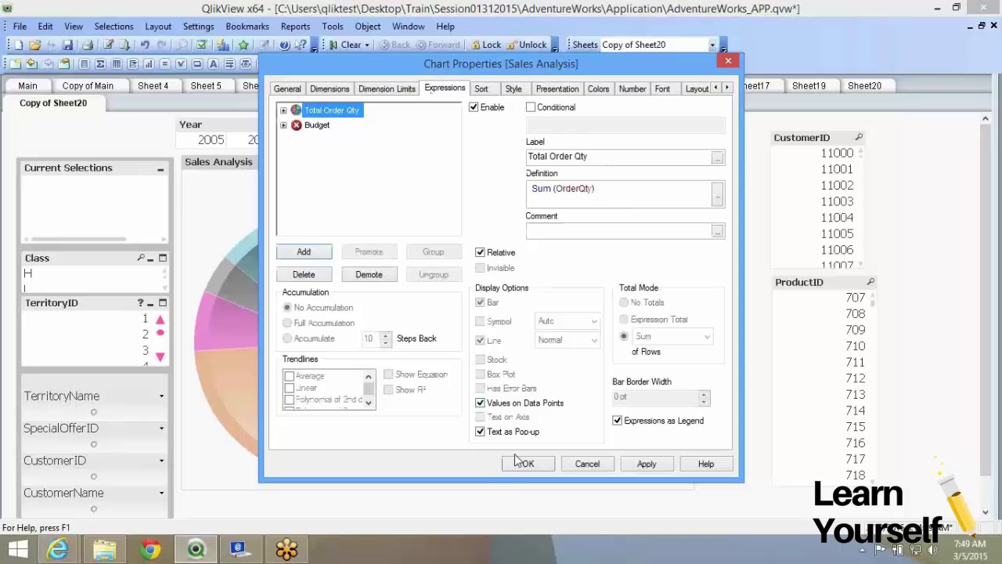
click(528, 467)
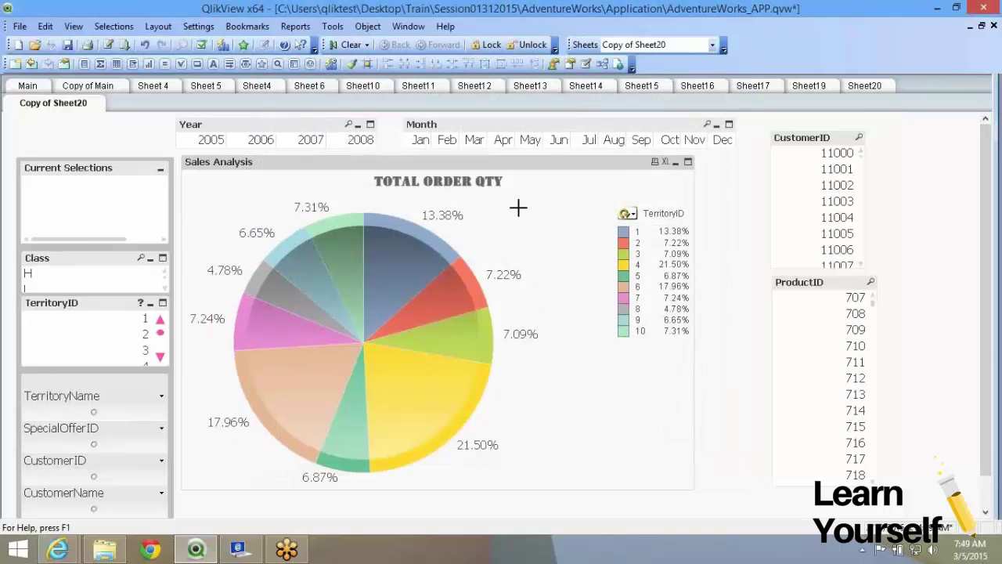
Review the chart's Presentation, Colors, Number, Font, Layout, Caption and Dimensions settings, then close Properties.
right_click(522, 206)
click(544, 219)
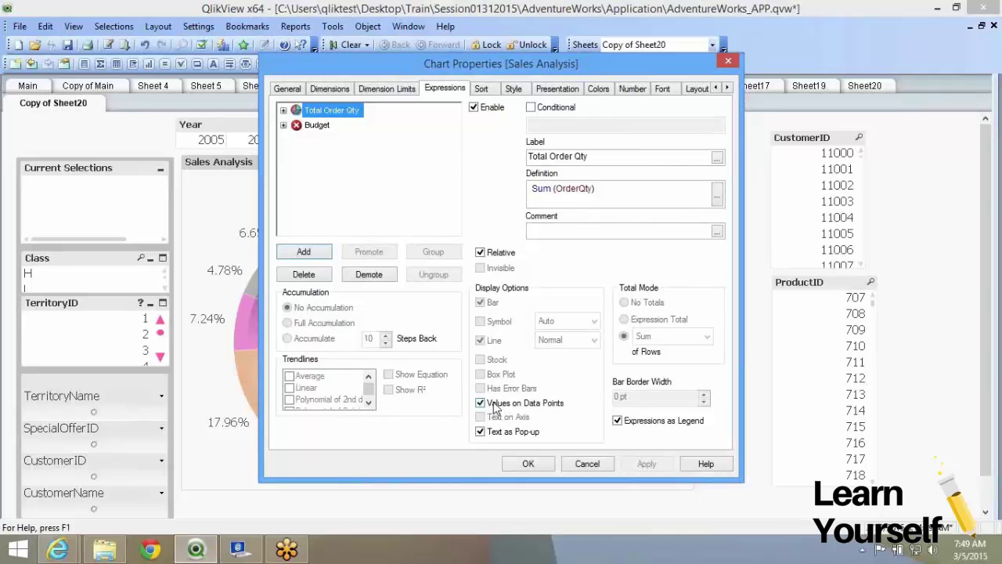
click(542, 91)
click(597, 94)
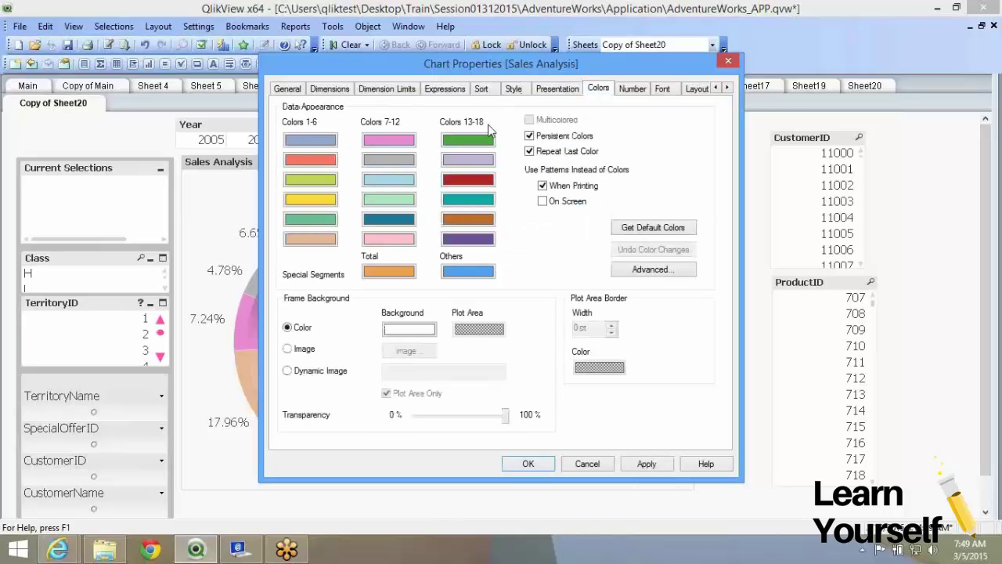
click(632, 90)
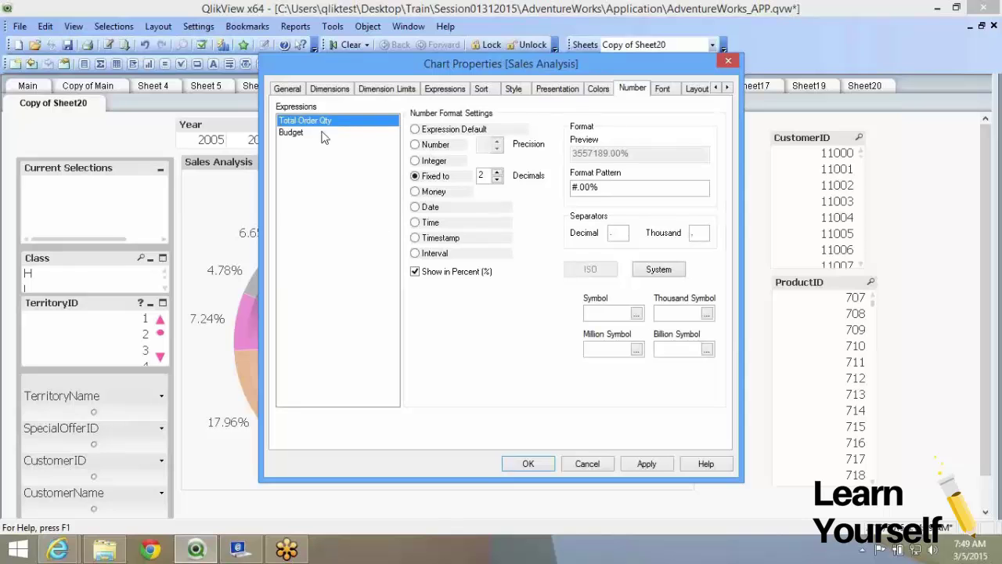
click(670, 90)
click(689, 90)
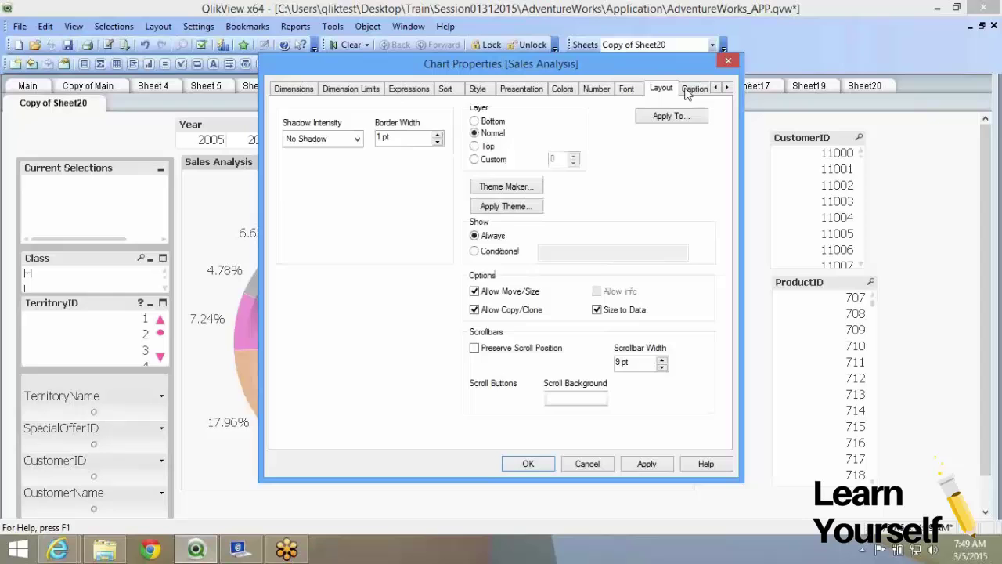
click(688, 90)
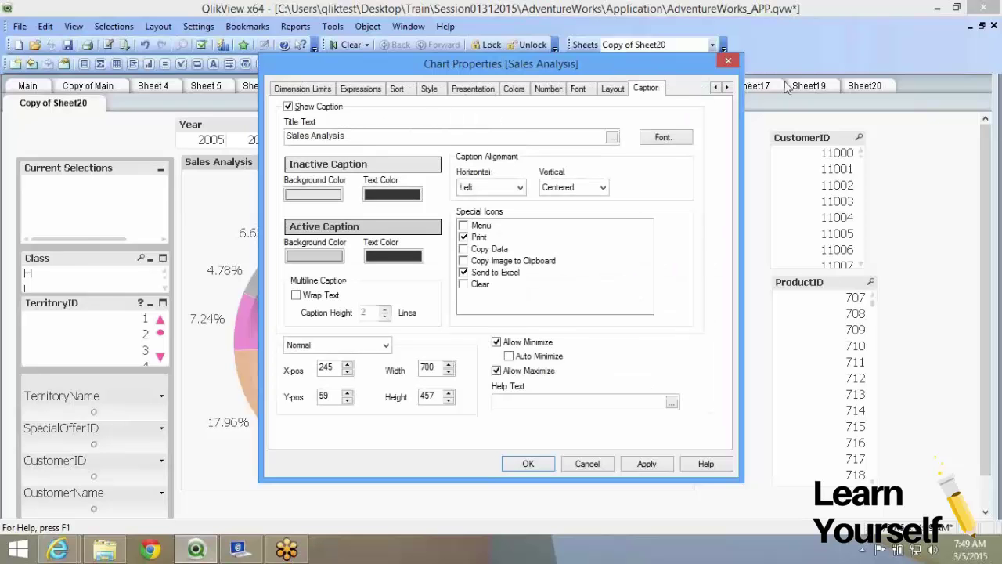
click(716, 87)
click(716, 87)
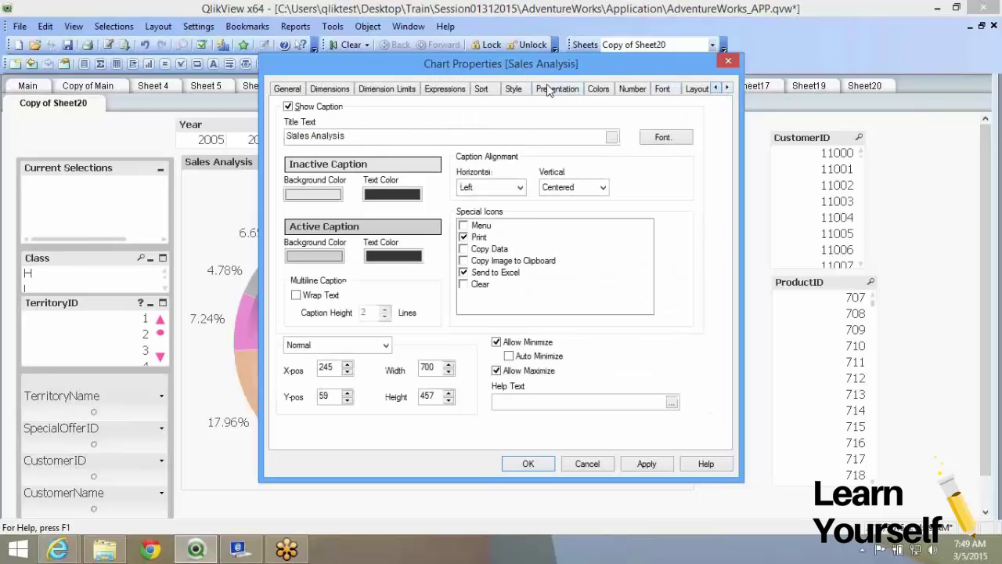
click(315, 91)
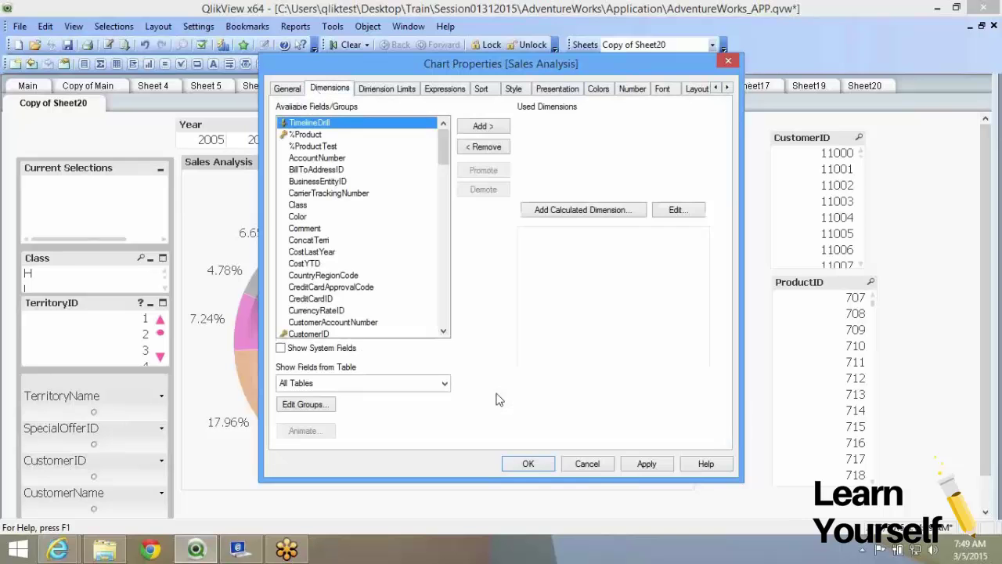
click(526, 463)
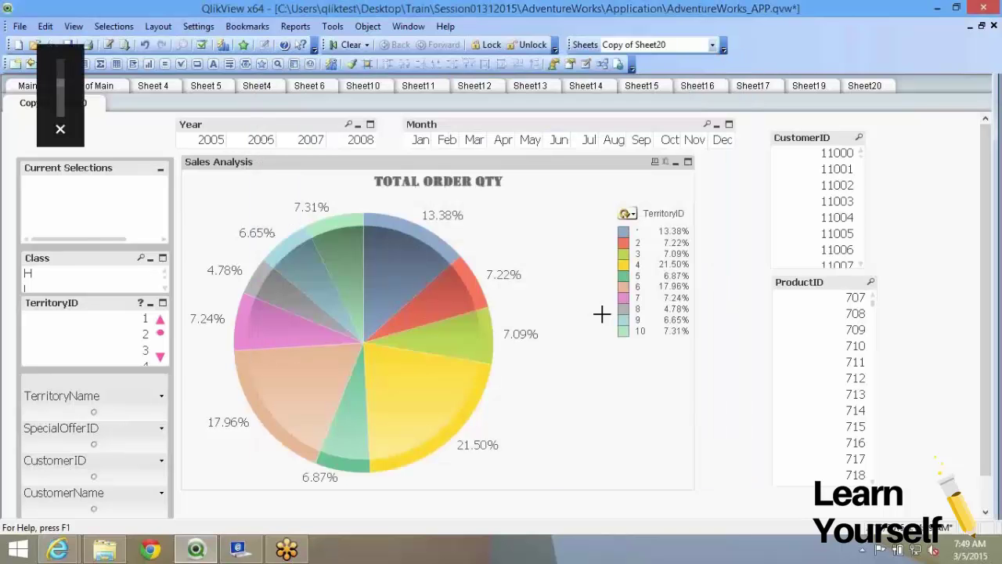
Copy the sheet and change the copy's Sales Analysis chart to a Funnel Chart.
right_click(721, 240)
click(754, 292)
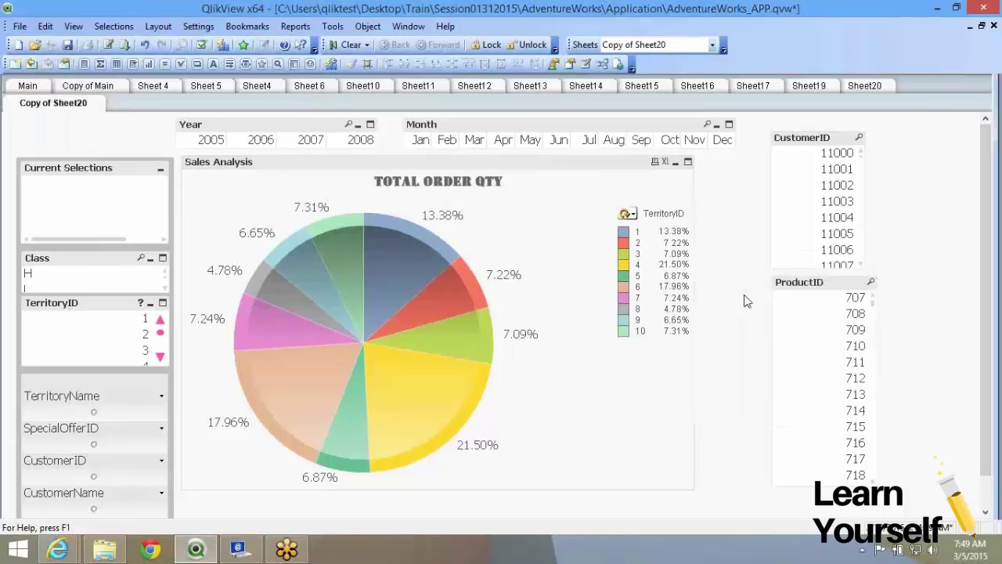
right_click(339, 222)
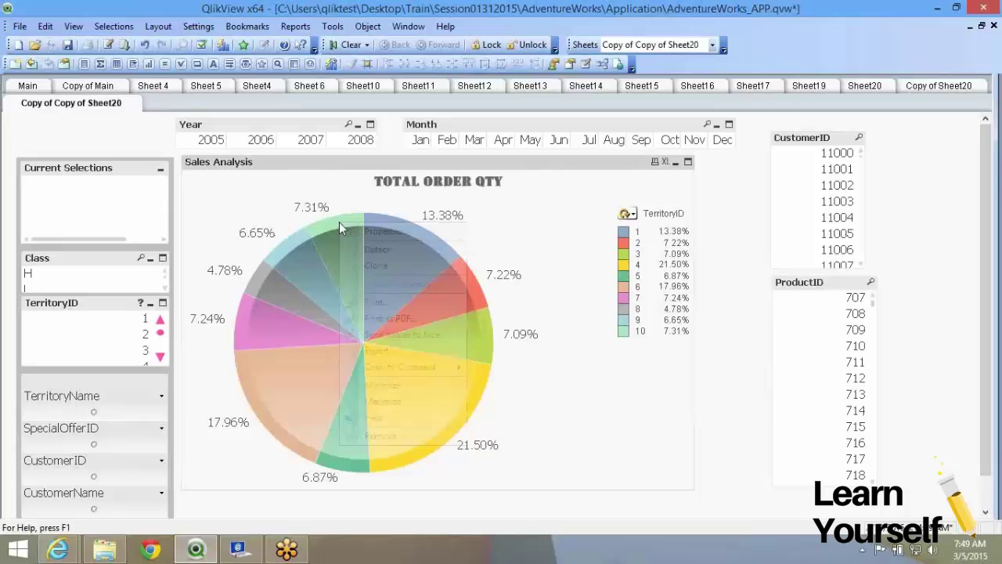
click(392, 233)
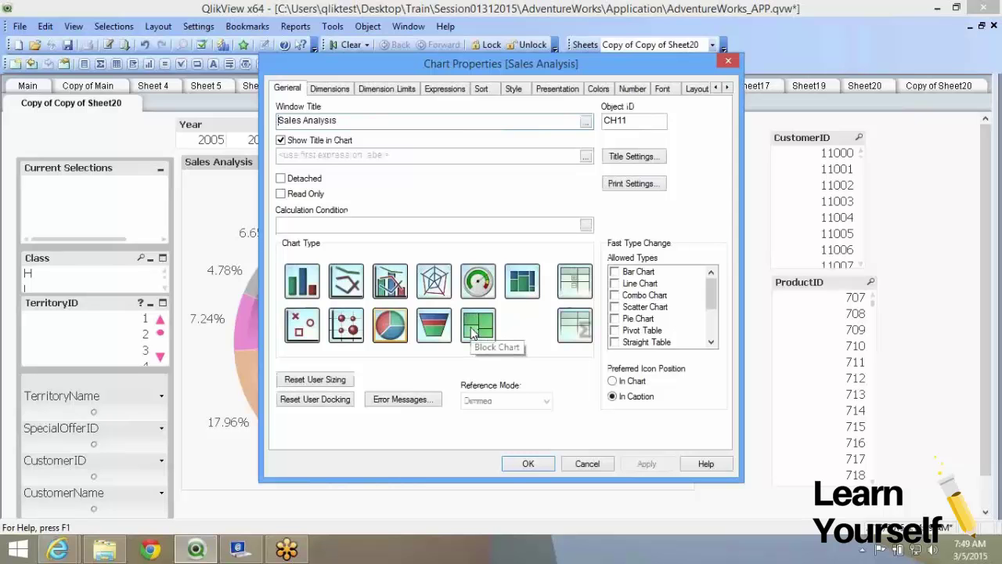
click(473, 332)
click(473, 332)
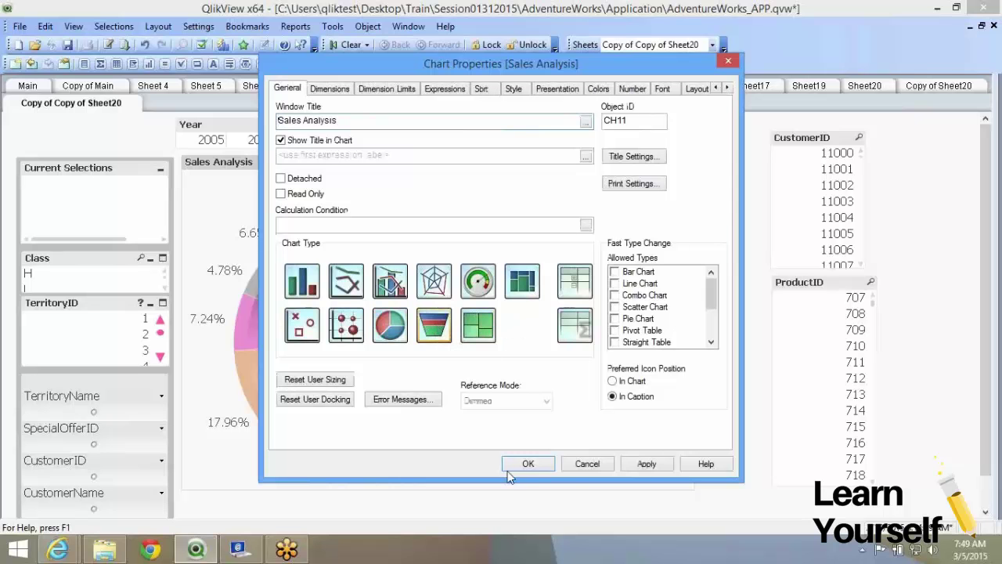
click(507, 467)
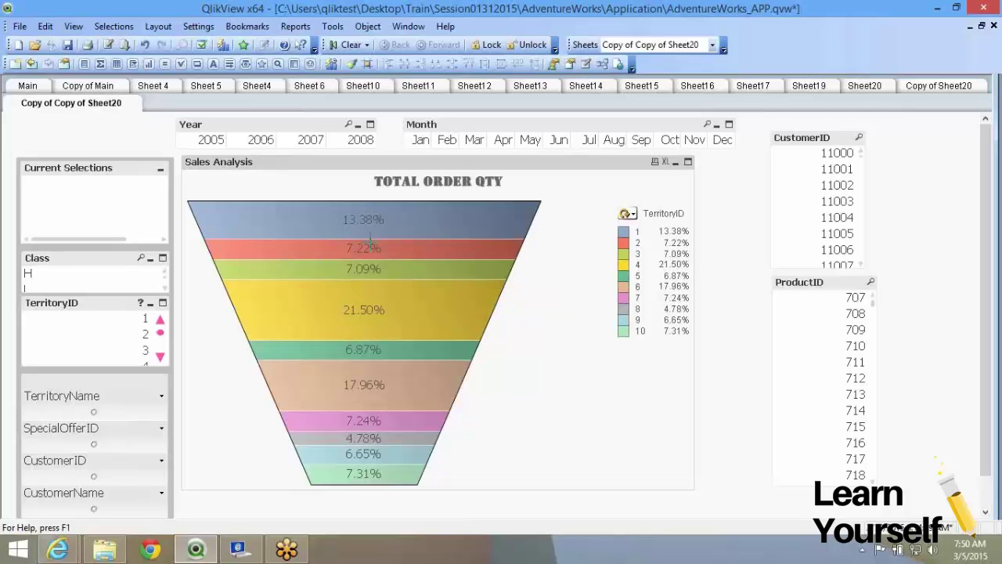
Select TerritoryID 2 in the funnel, then clear all selections.
mouse_move(371, 240)
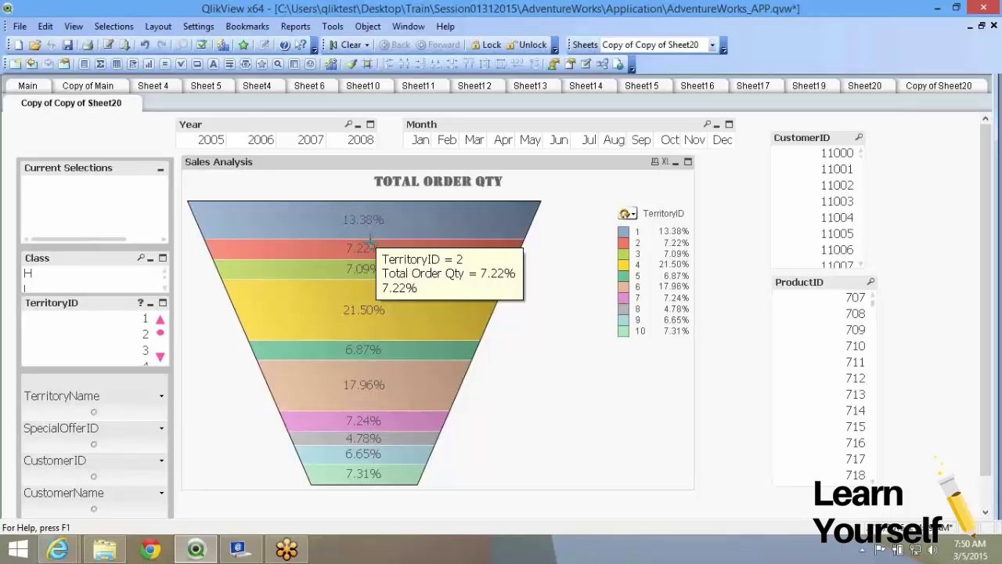
click(371, 243)
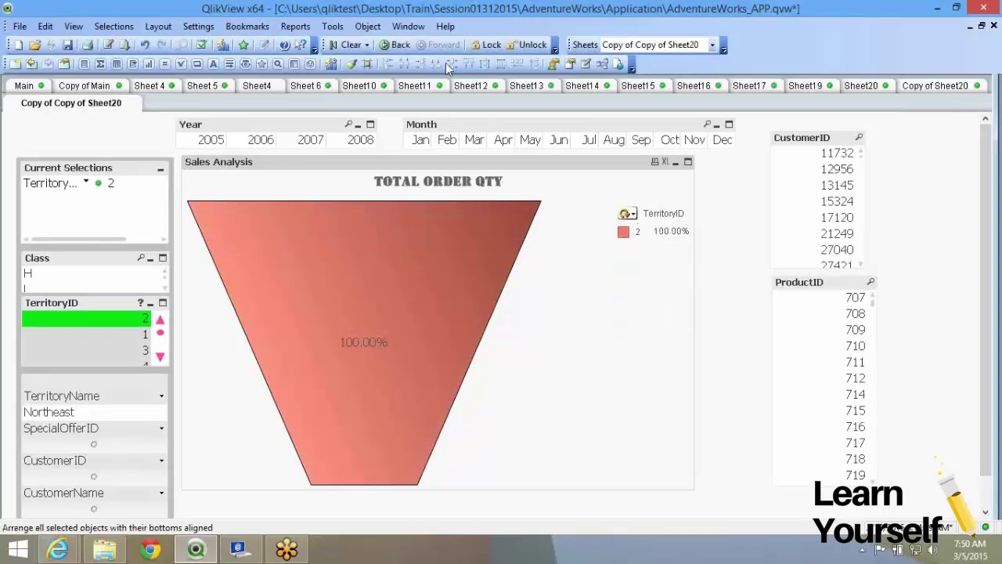
click(351, 46)
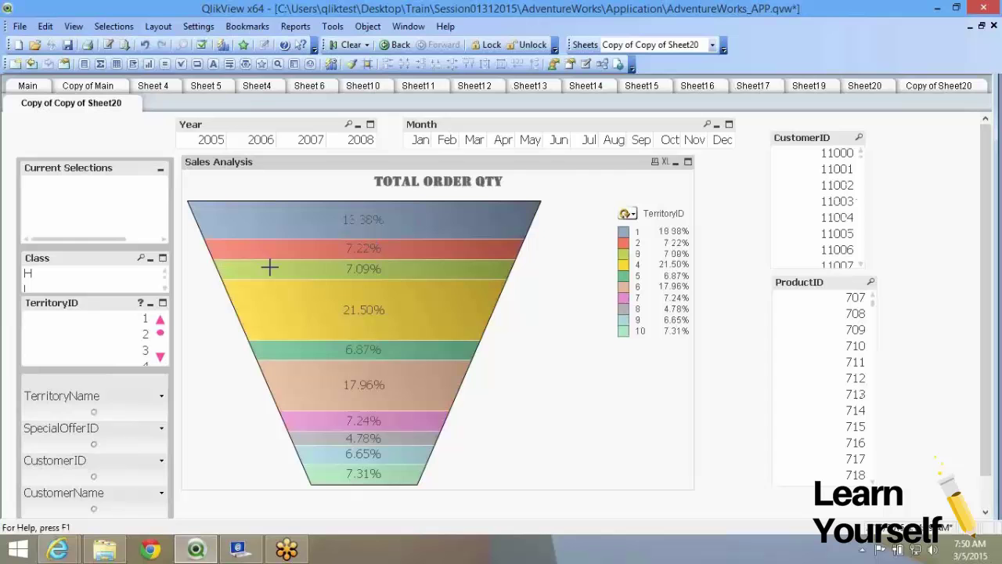
On Copy of Sheet20, make TimelineDrill the pie chart's dimension.
mouse_move(320, 233)
click(969, 88)
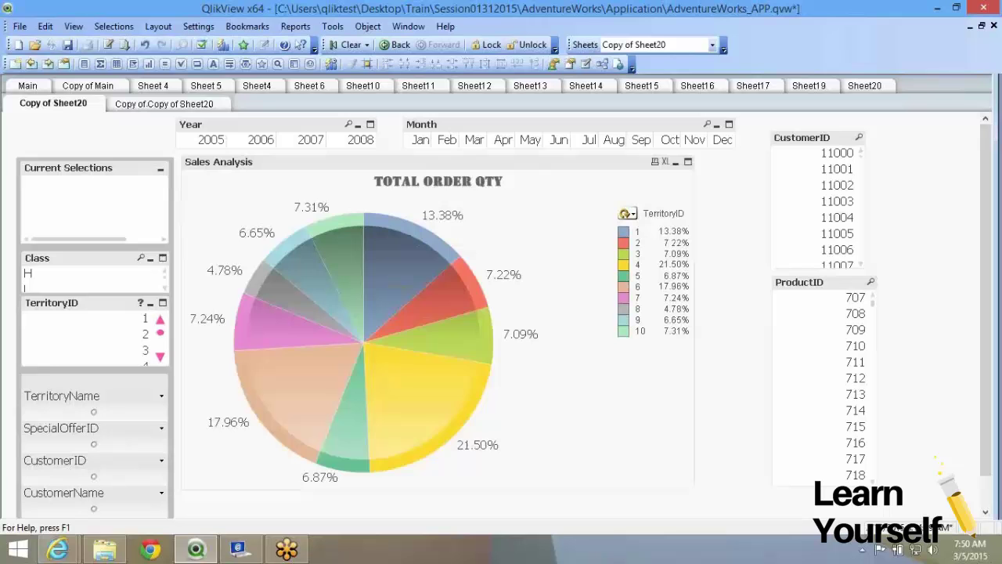
right_click(399, 287)
click(430, 298)
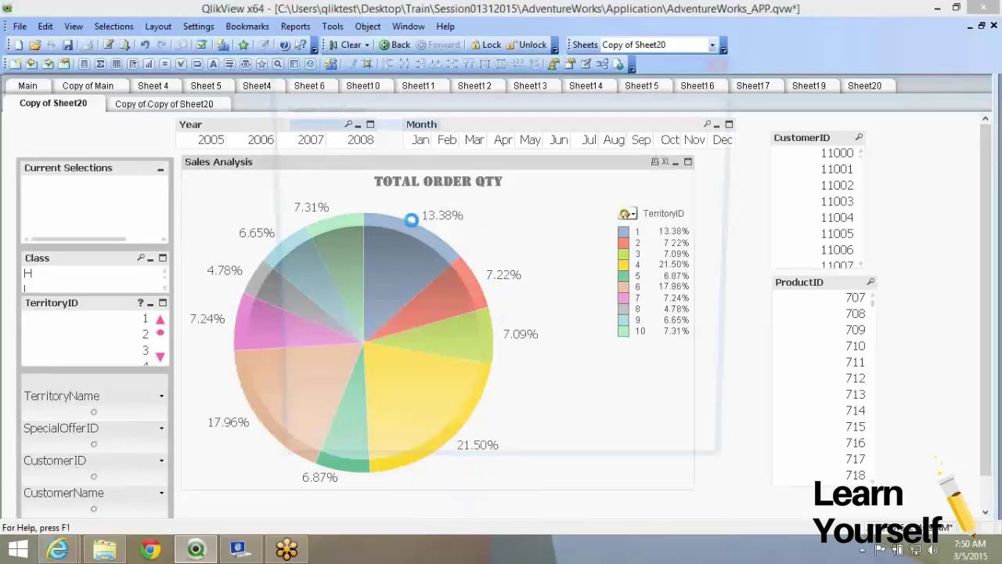
click(483, 147)
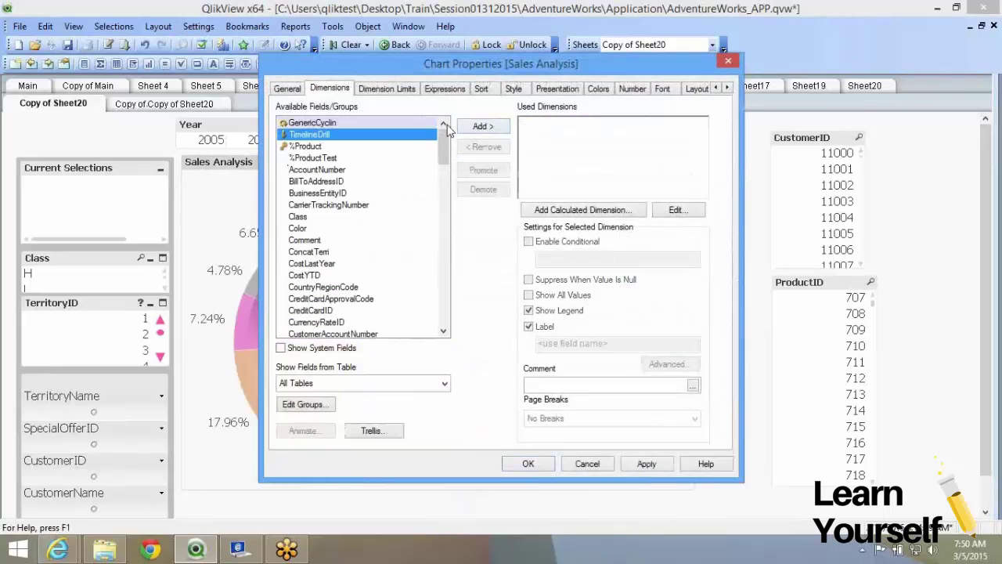
click(480, 126)
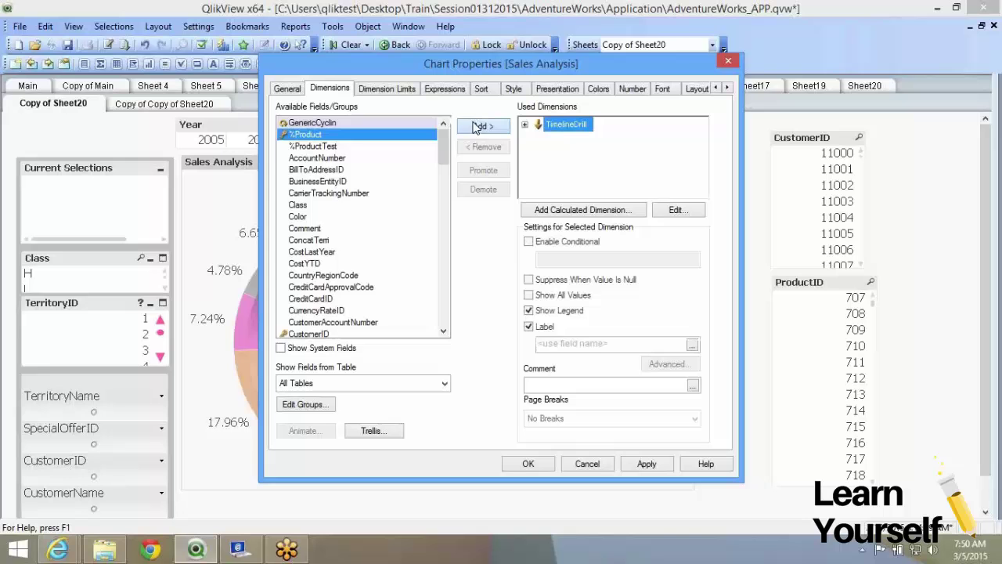
click(548, 463)
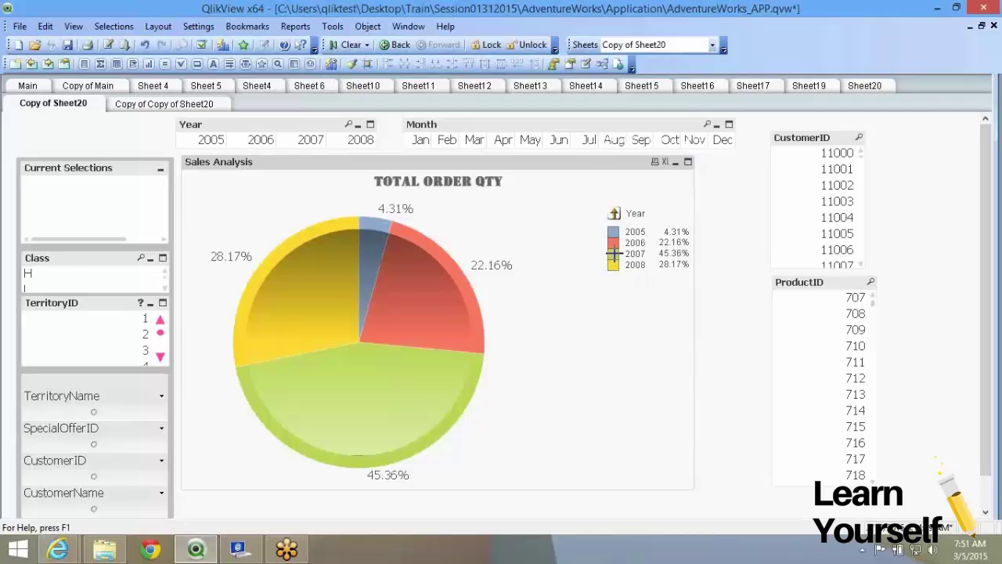
Drill through 2007, August and territory 1 to the top customer, then back up to Year.
click(411, 381)
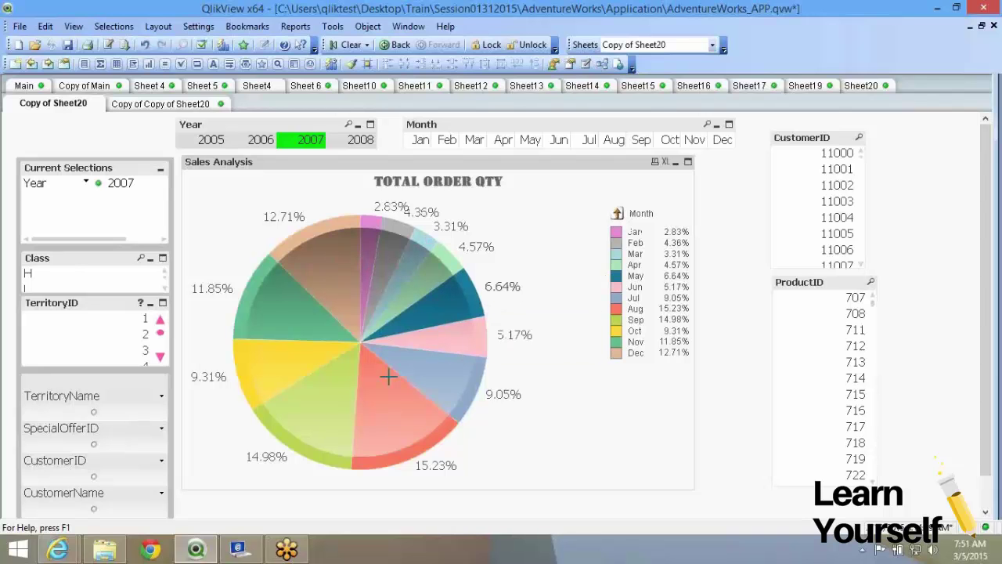
click(391, 406)
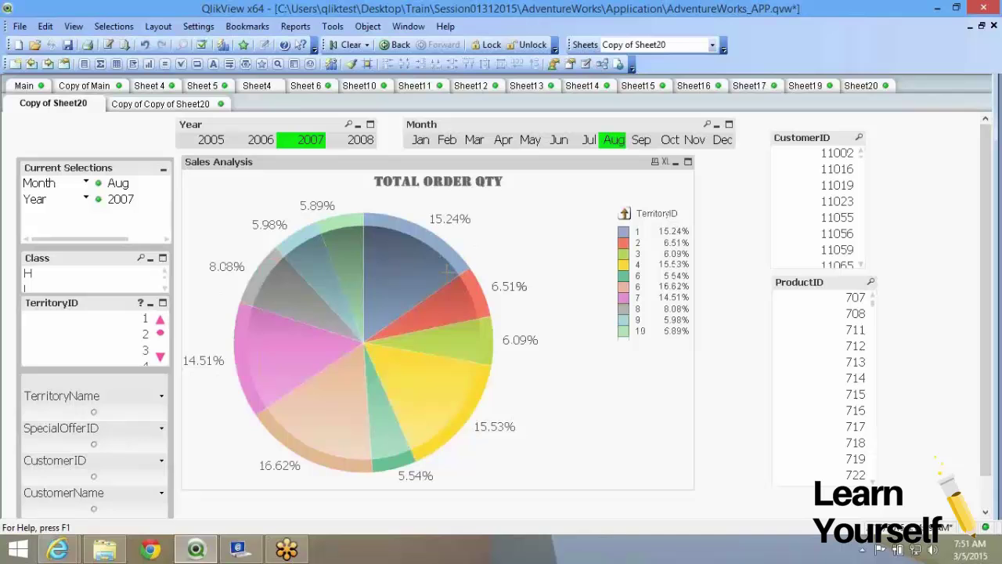
click(397, 255)
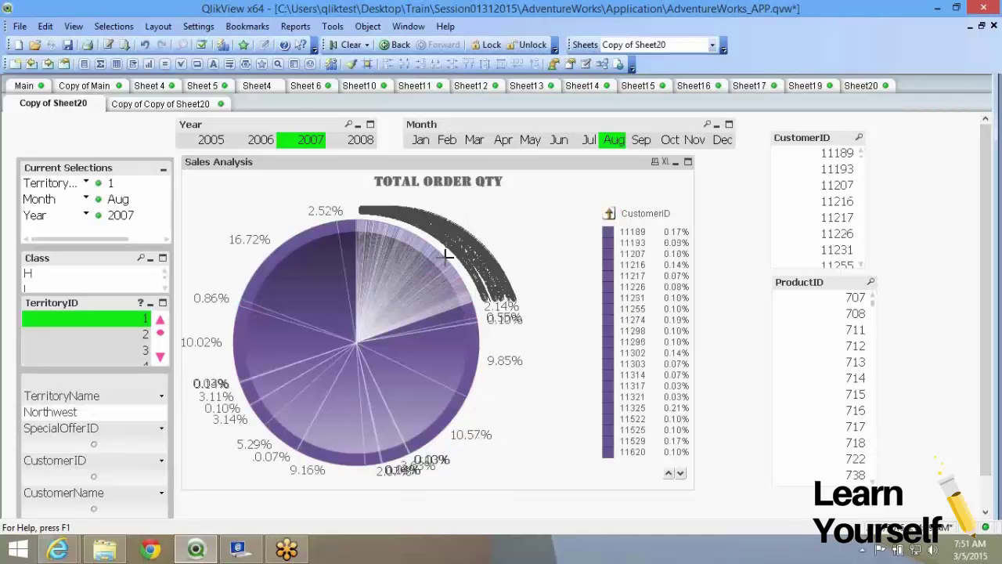
click(317, 294)
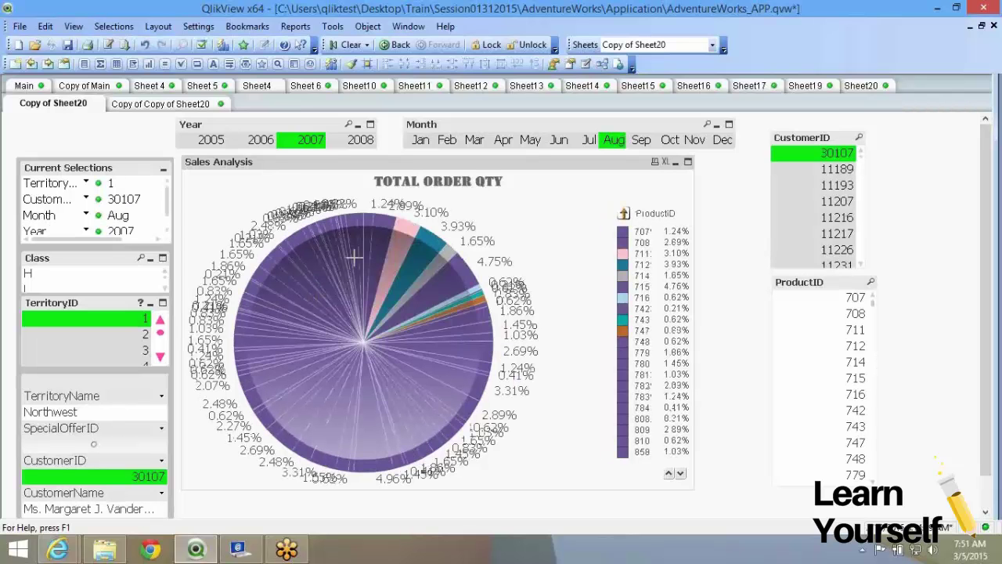
click(624, 214)
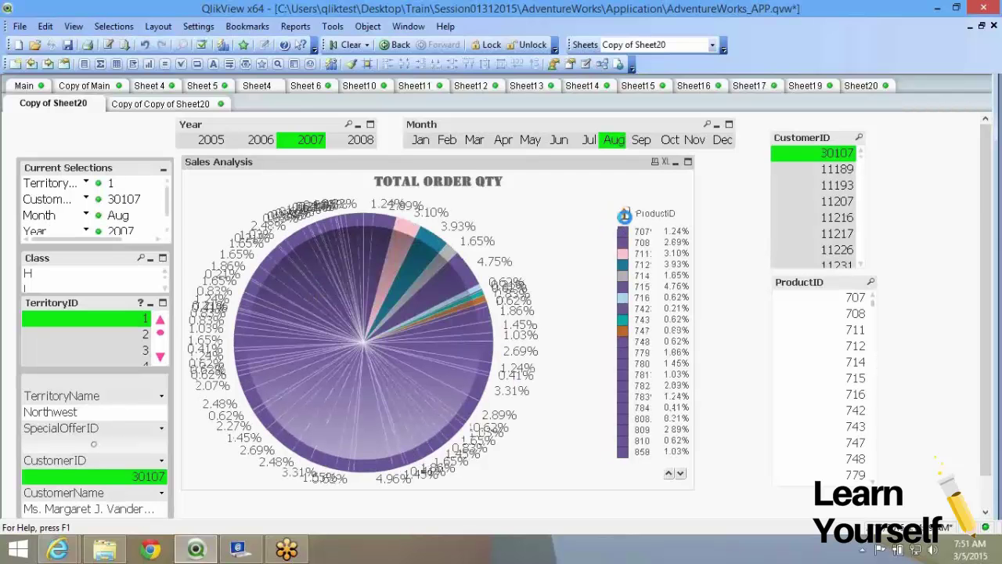
click(624, 215)
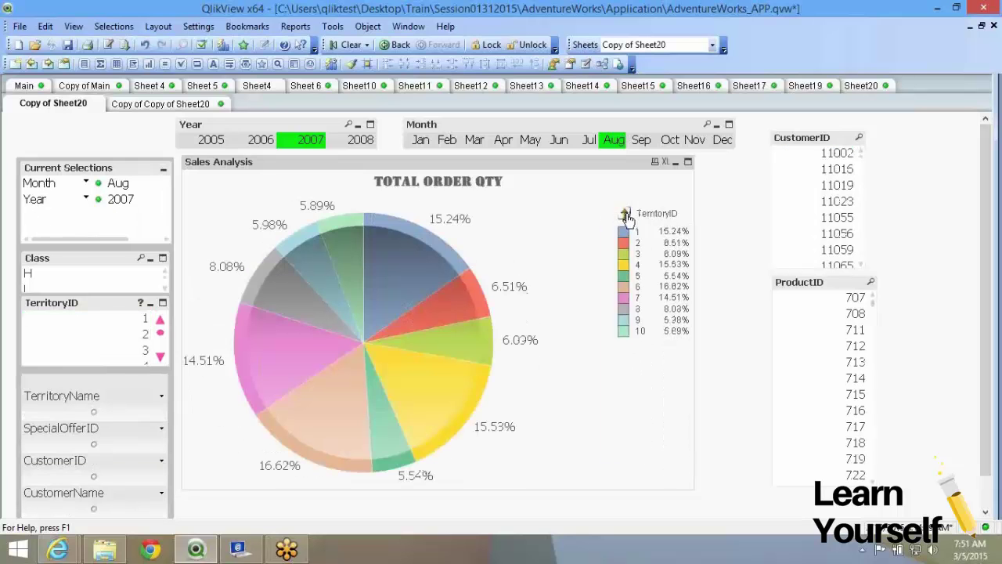
click(624, 214)
click(614, 216)
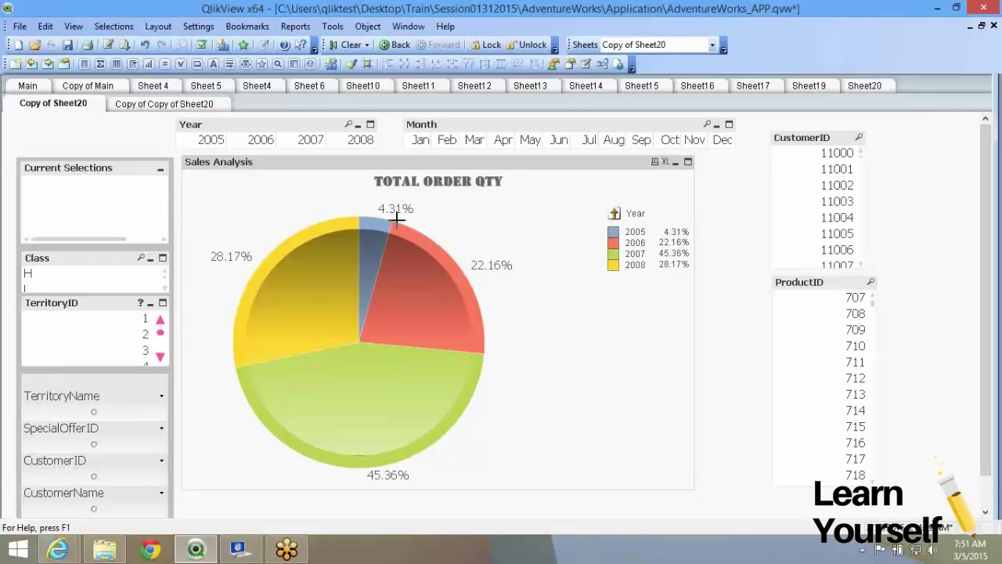
On Copy of Copy of Sheet20, select TerritoryID 1 in the funnel, then clear it.
click(149, 106)
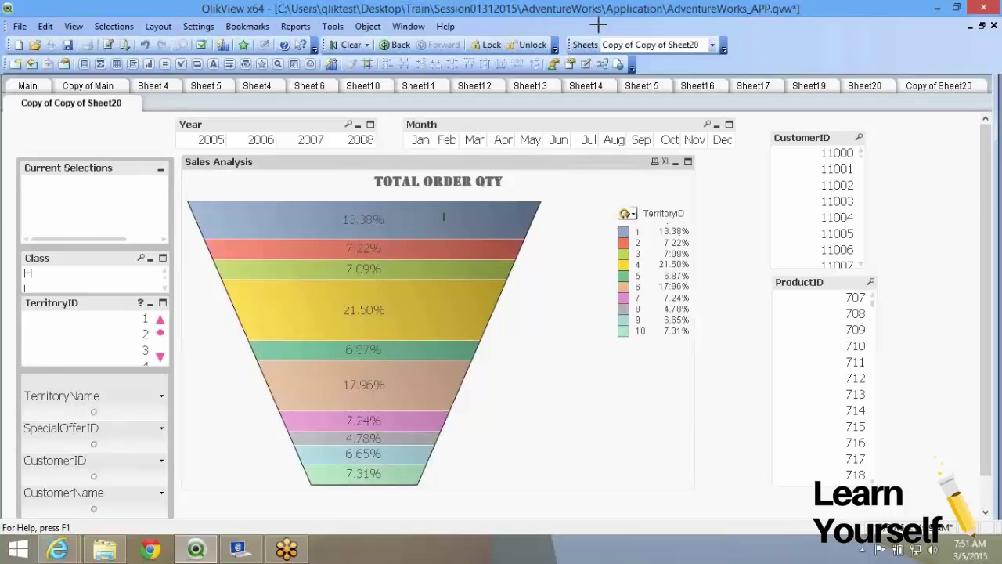
click(439, 217)
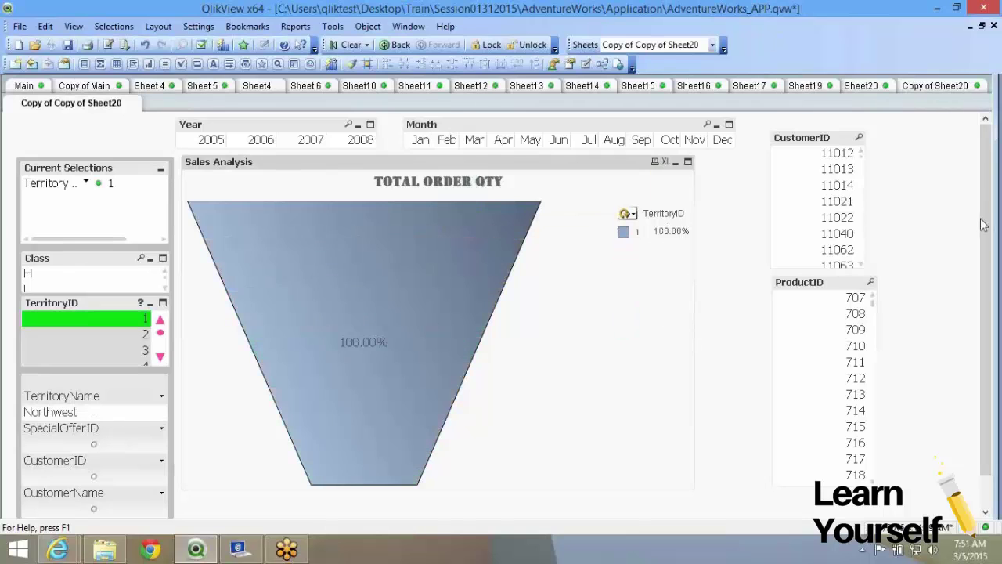
click(340, 46)
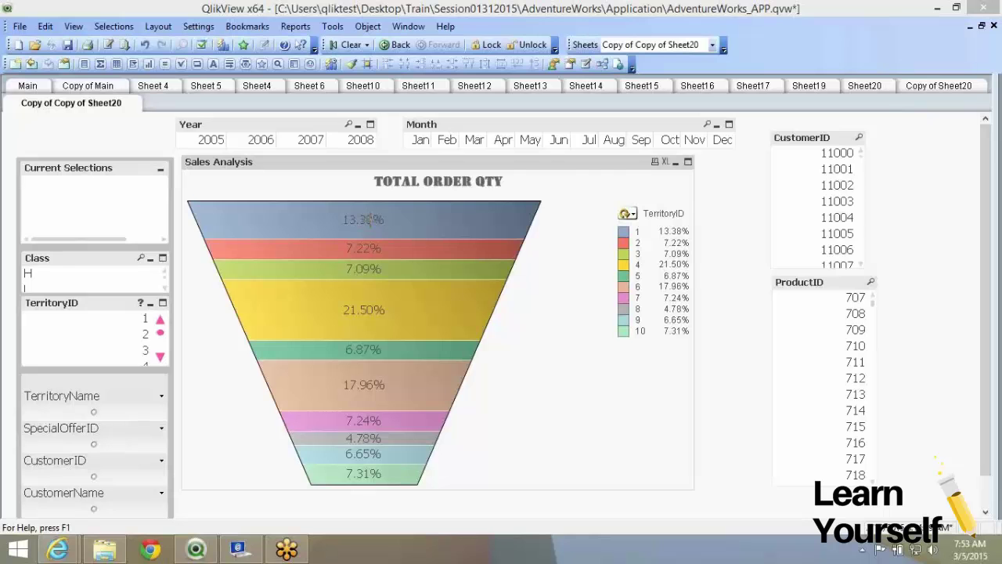
mouse_move(367, 219)
mouse_move(418, 326)
Open the funnel chart's Properties and review its dimensions and expressions (Sum(OrderQty), Budget).
right_click(567, 128)
click(580, 135)
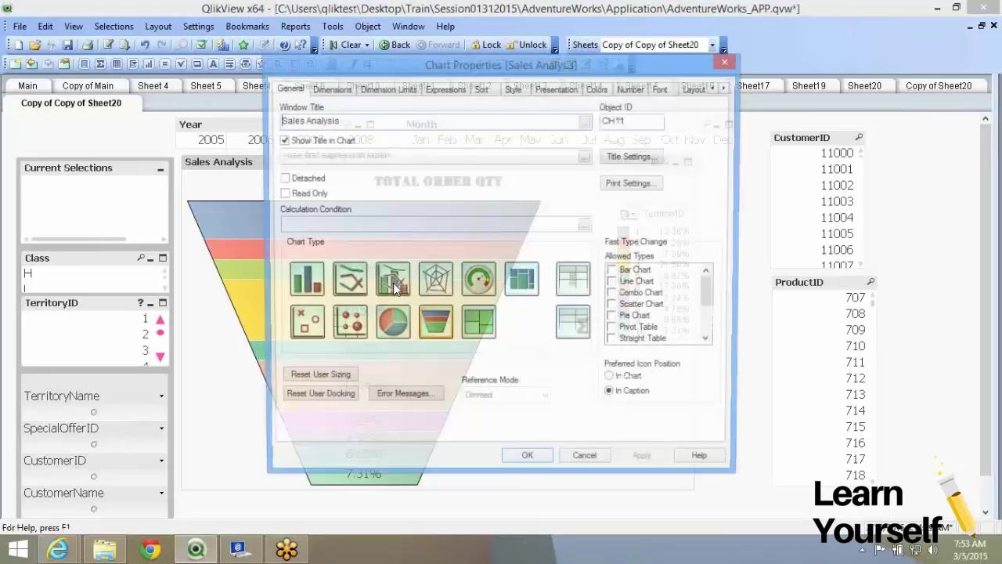
click(332, 88)
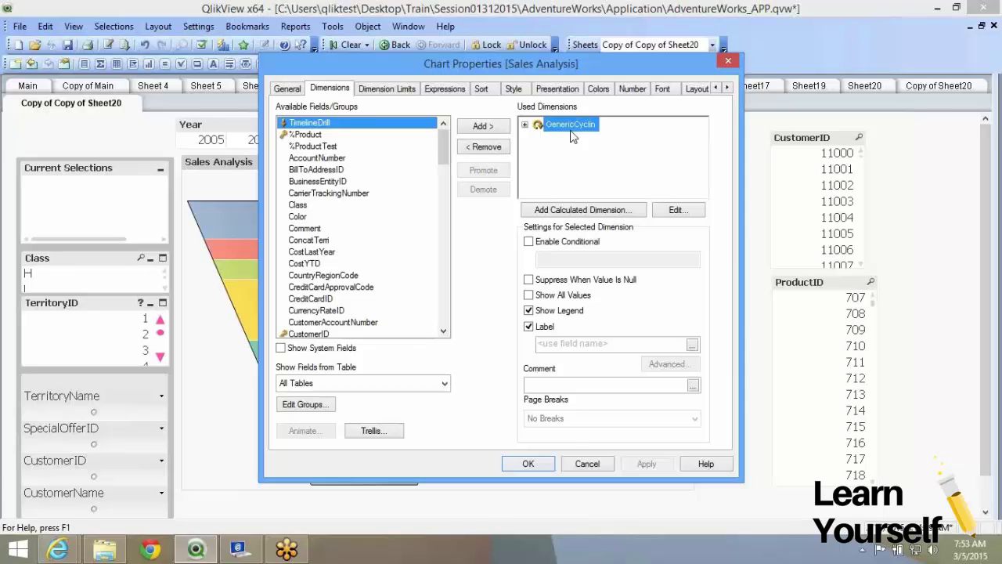
click(439, 91)
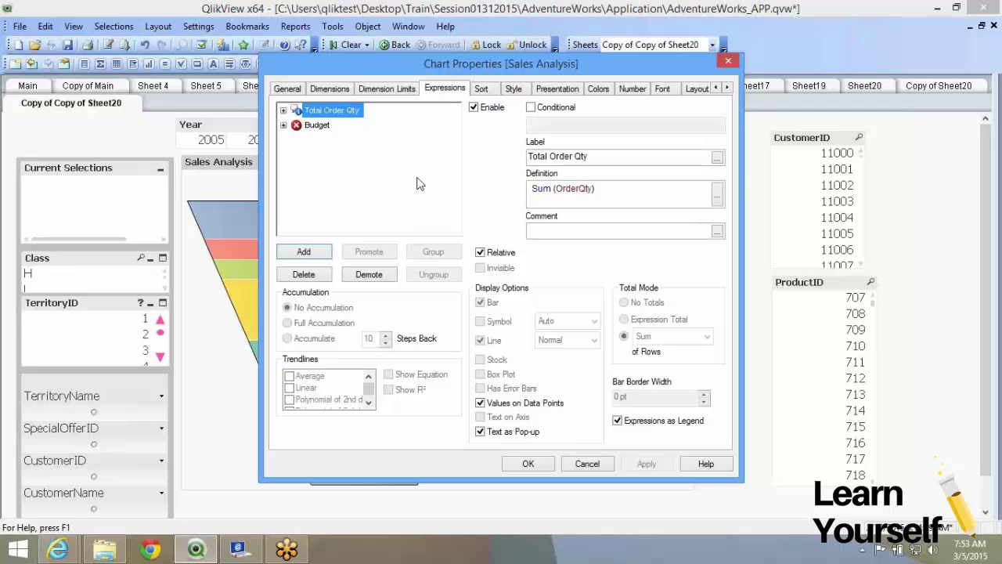
click(481, 89)
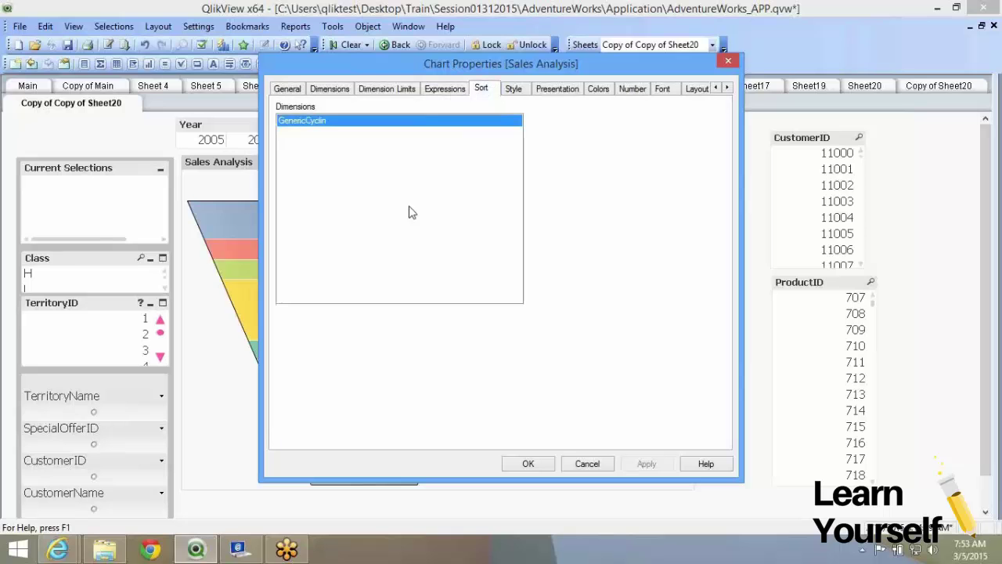
mouse_move(474, 66)
mouse_down()
mouse_move(530, 8)
mouse_move(570, 11)
mouse_up()
click(639, 74)
click(758, 75)
click(751, 98)
click(739, 407)
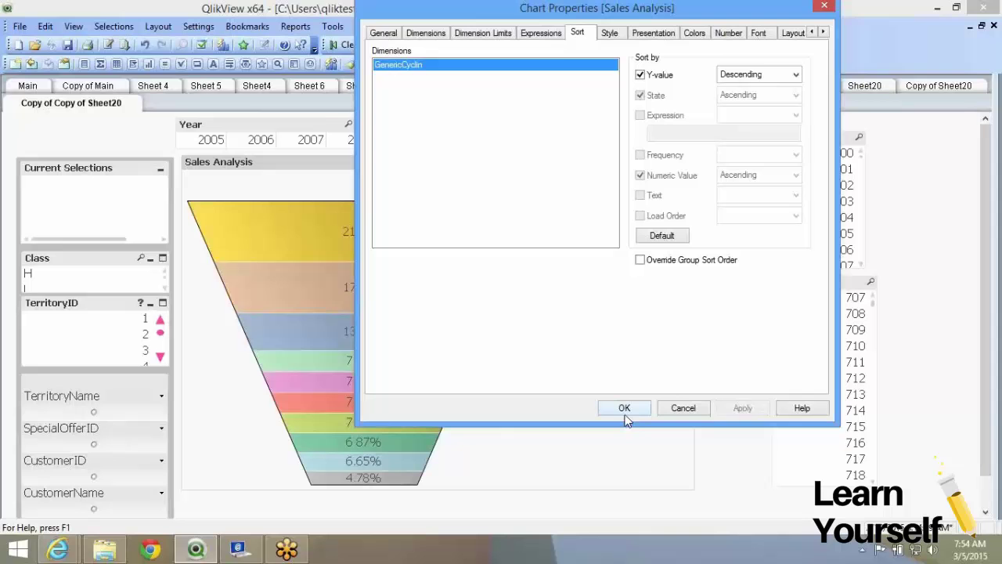
click(624, 407)
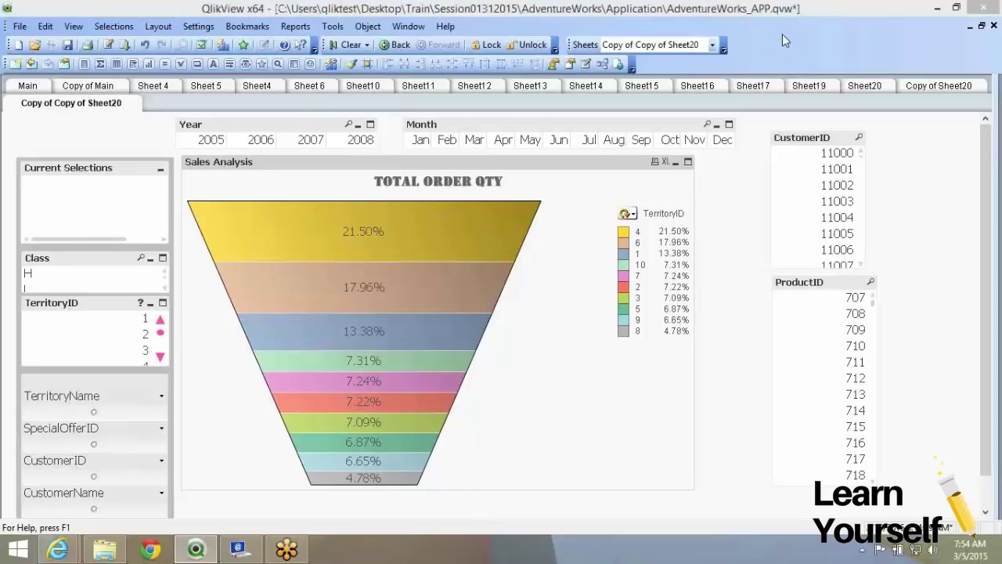
Preview the funnel in horizontal orientation, then apply vertical orientation again.
right_click(622, 167)
click(650, 168)
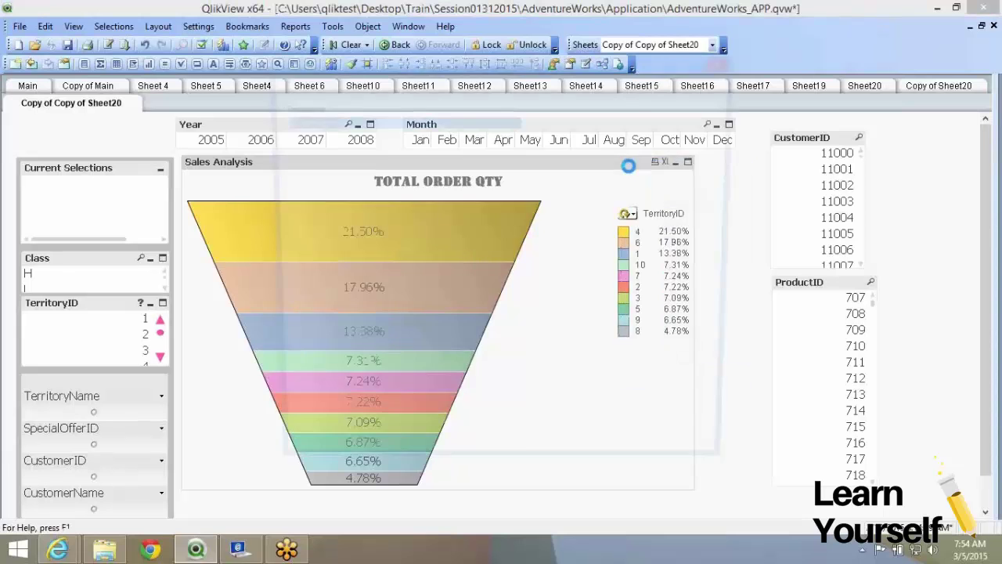
drag(466, 58, 687, 50)
click(733, 79)
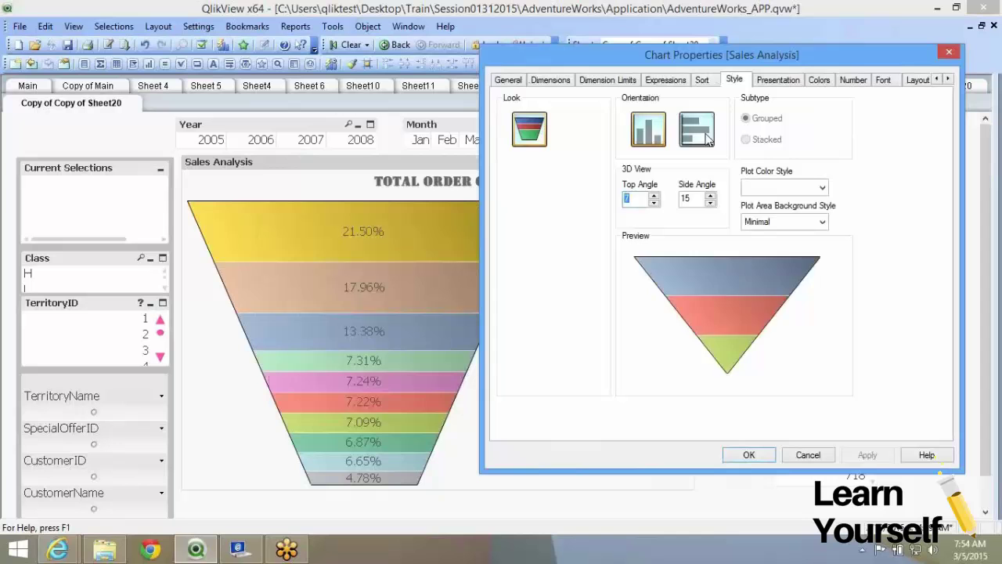
click(871, 459)
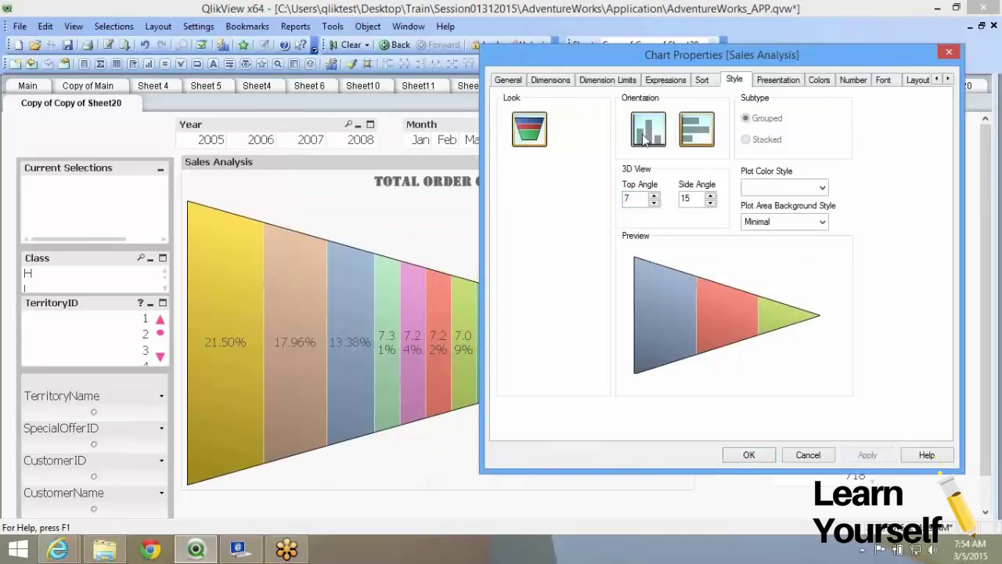
click(647, 133)
click(868, 455)
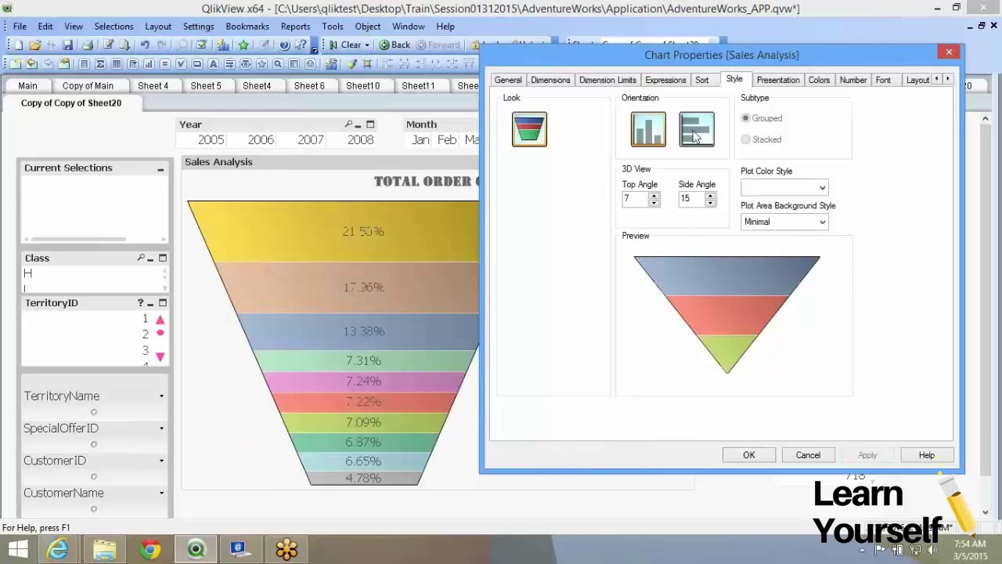
Set the funnel's tip width to 20, then to 0, applying each value.
click(777, 80)
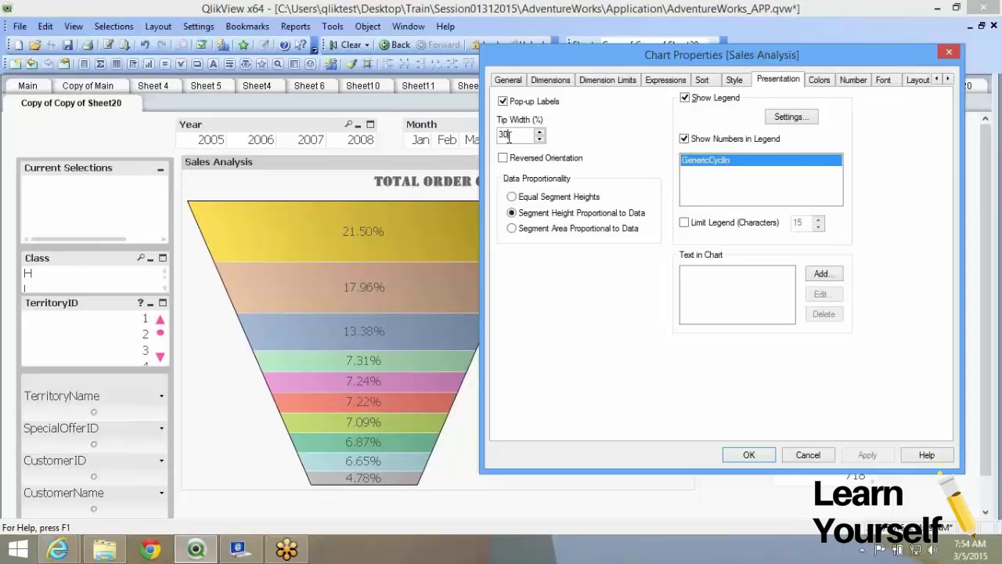
drag(509, 137, 475, 143)
text(20)
key(super+c)
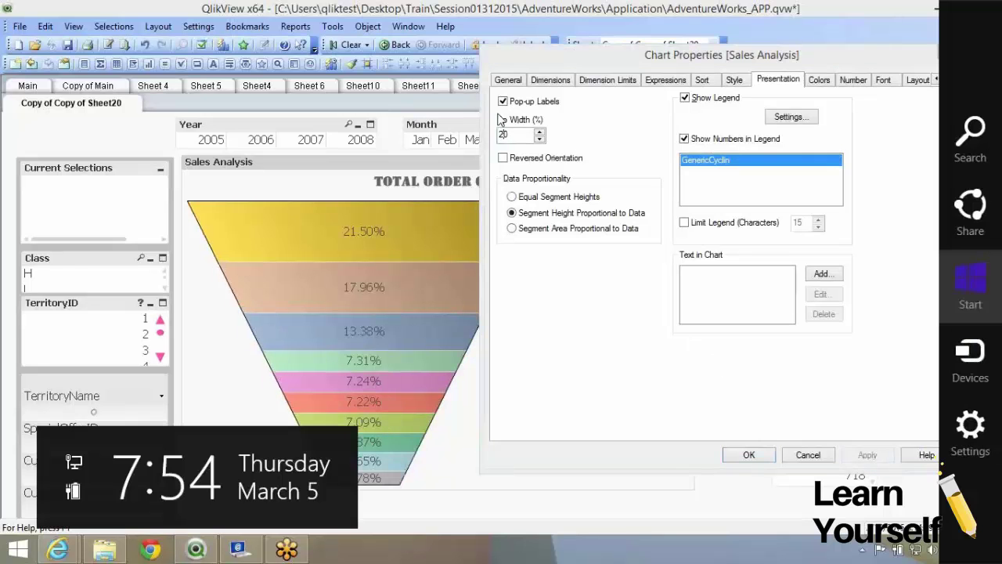
click(516, 135)
double_click(516, 135)
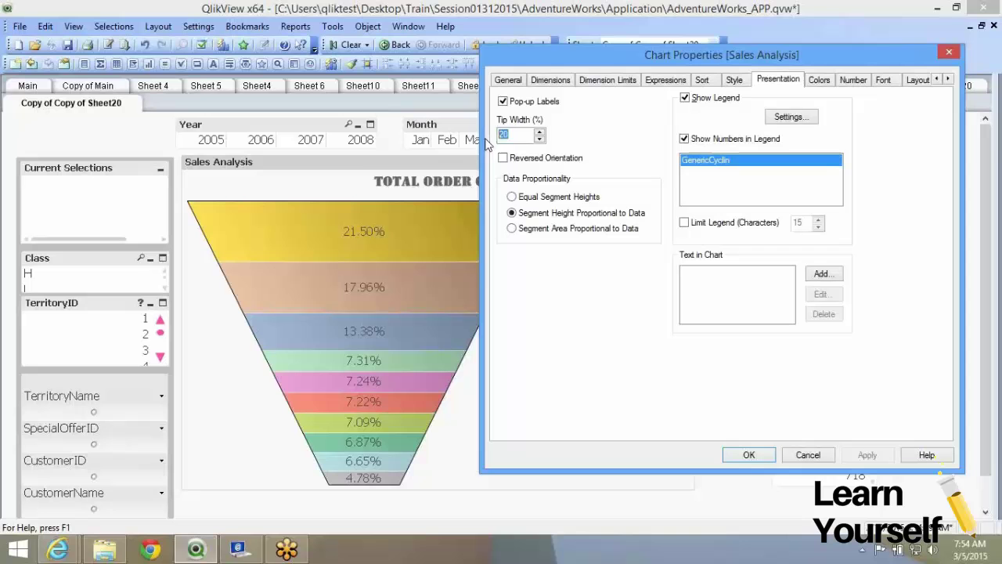
text(0)
click(857, 458)
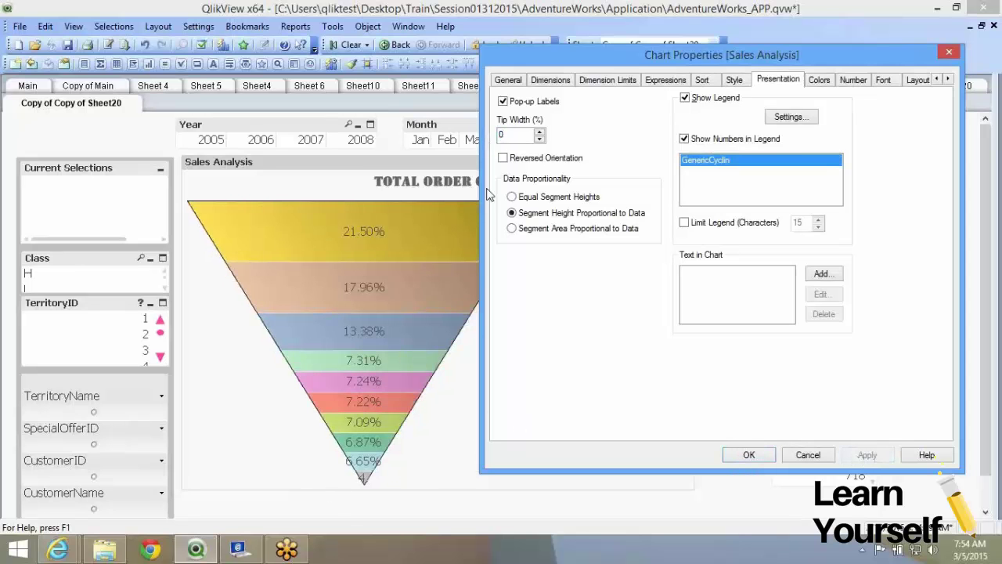
Toggle Reversed Orientation on and back off, and apply the upright funnel.
click(502, 158)
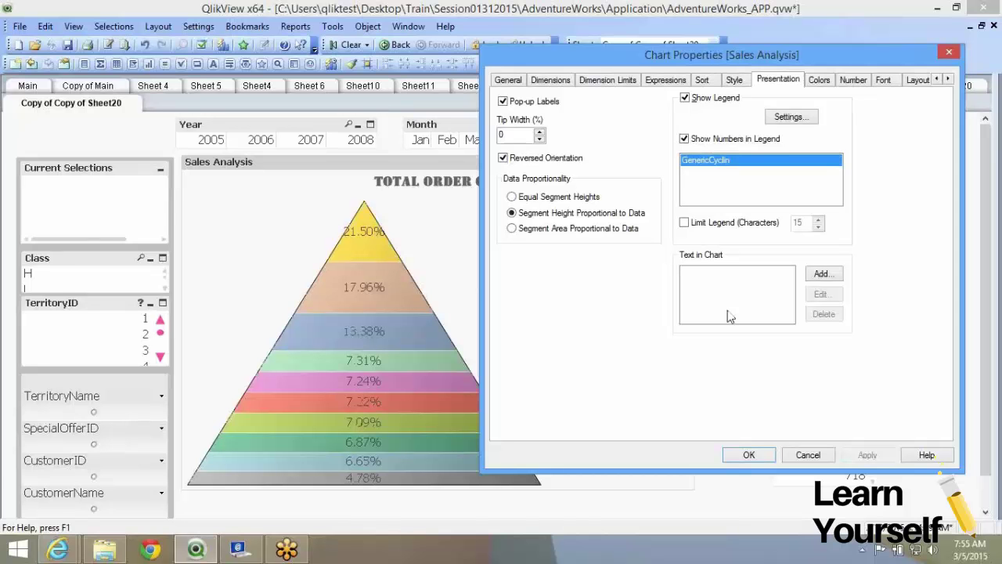
click(504, 158)
click(871, 459)
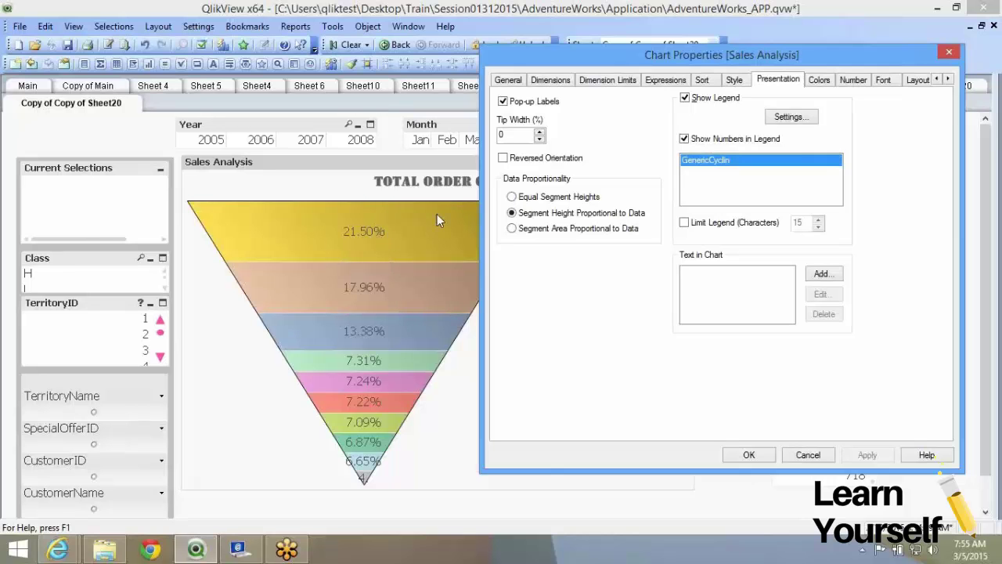
Try equal segment heights, then settle on segment area proportional to data and confirm.
click(534, 196)
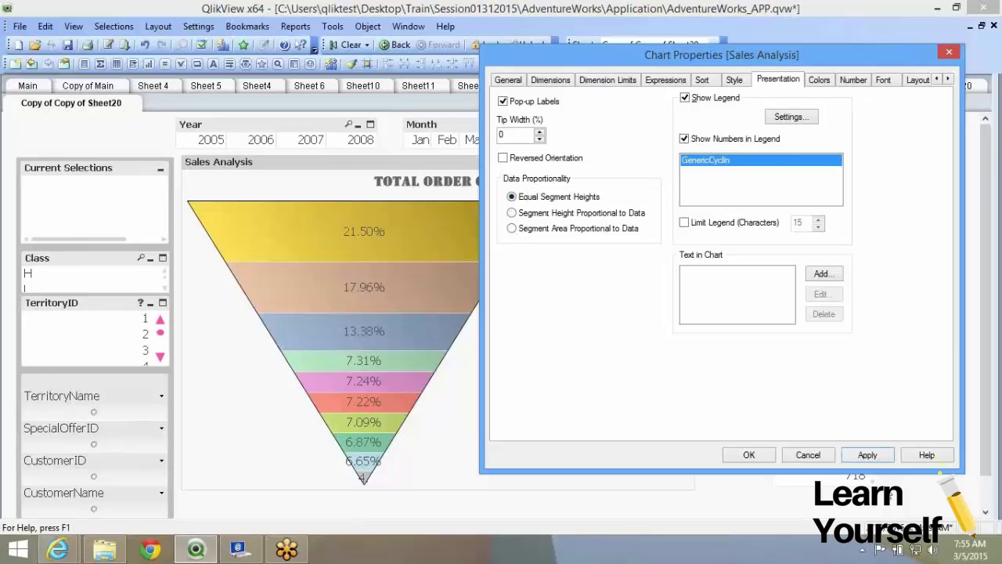
click(876, 454)
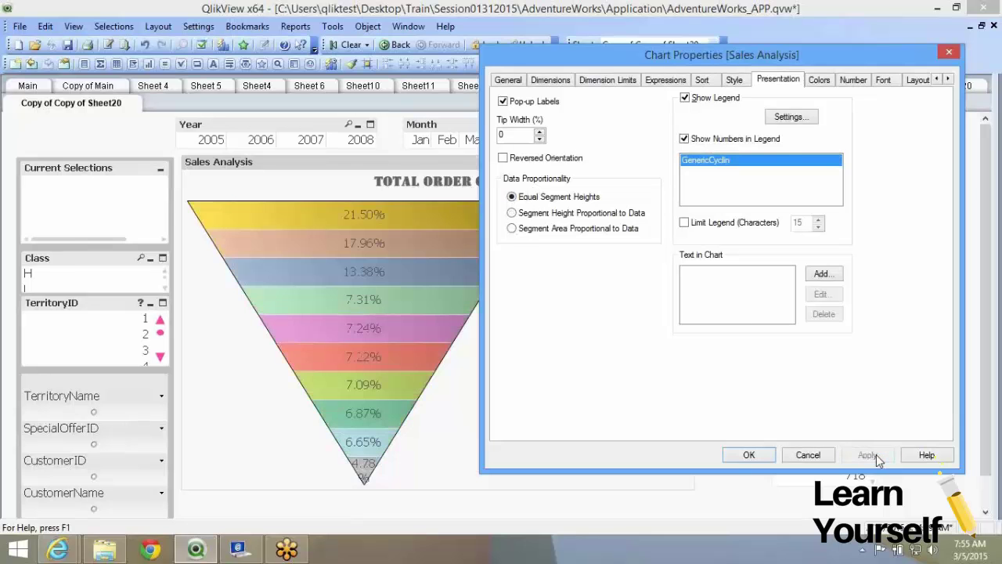
key(super+c)
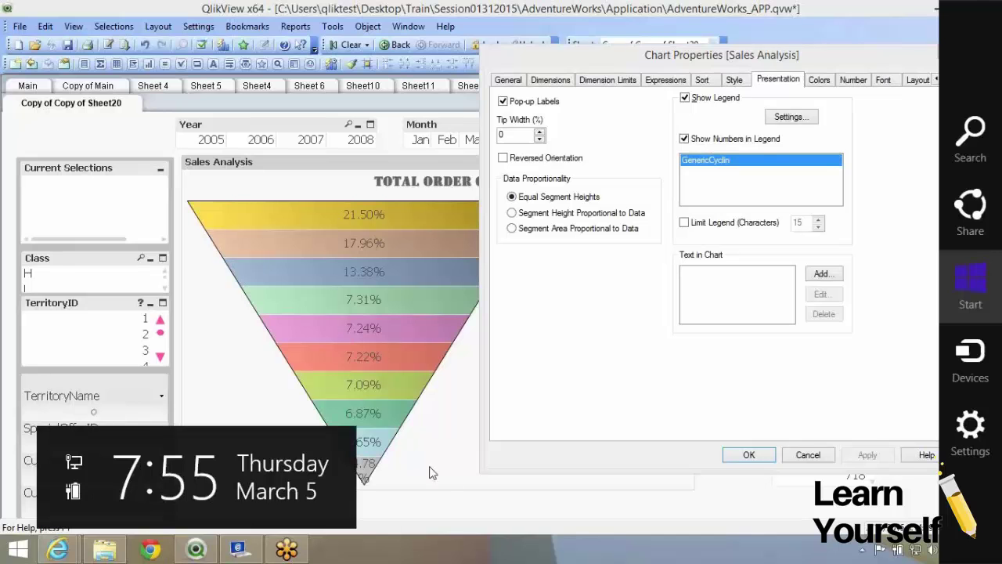
click(453, 492)
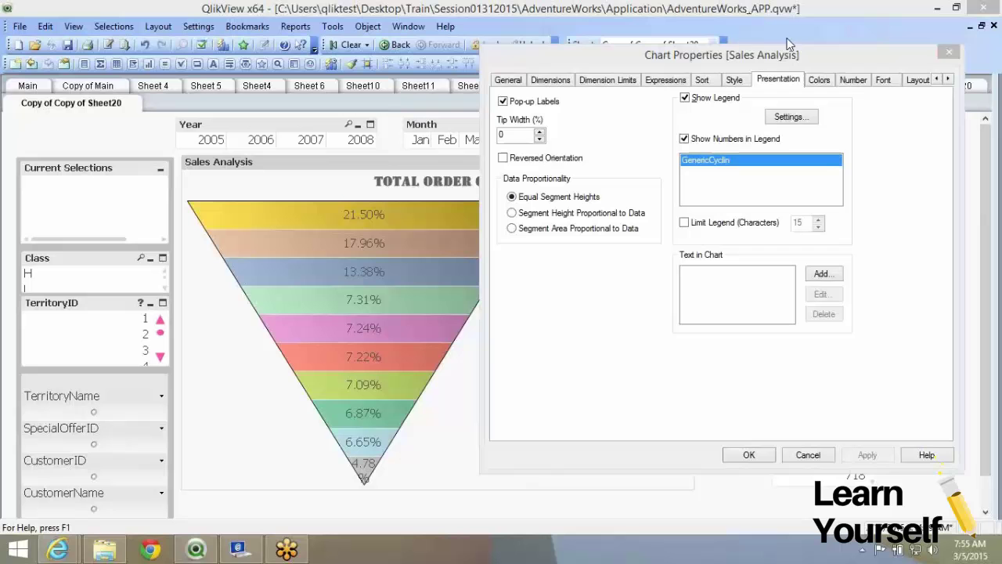
click(516, 231)
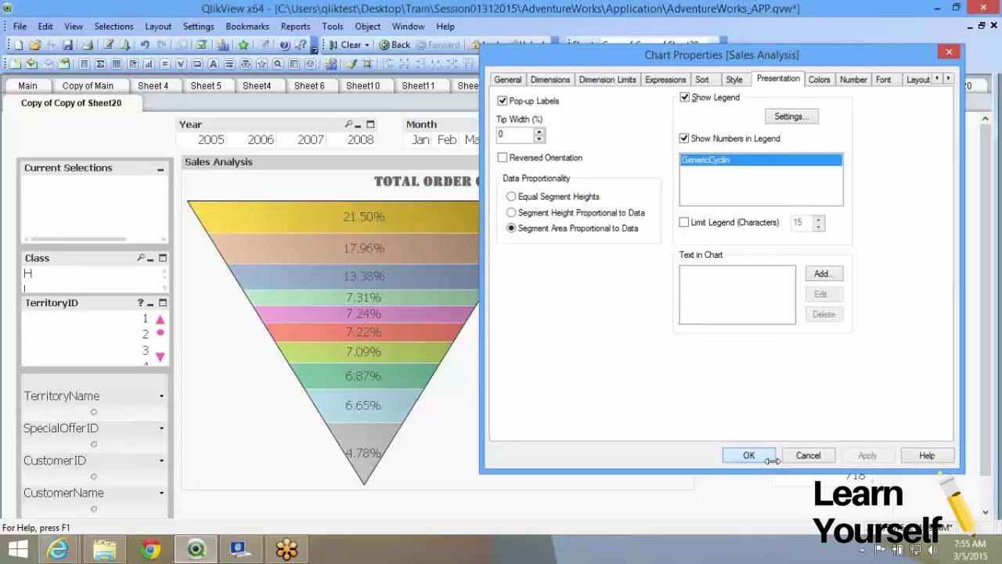
click(771, 460)
right_click(524, 267)
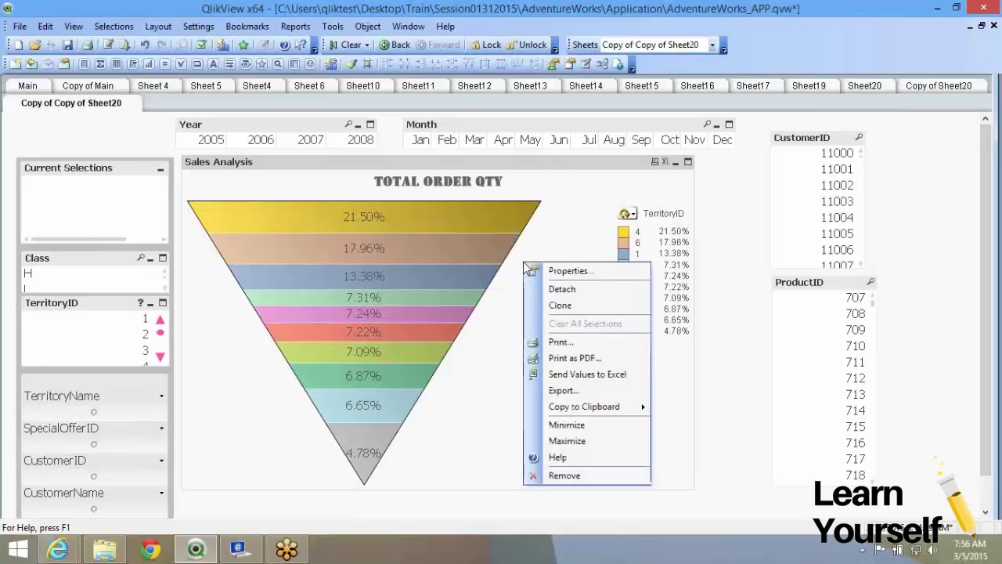
Set the funnel's tip width to 30% and confirm.
click(526, 270)
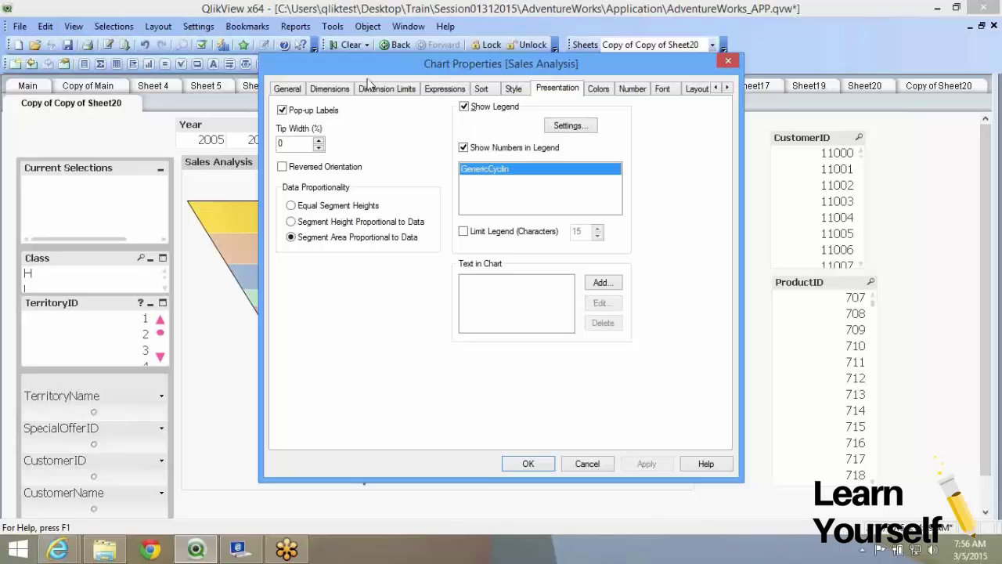
drag(447, 71, 483, 76)
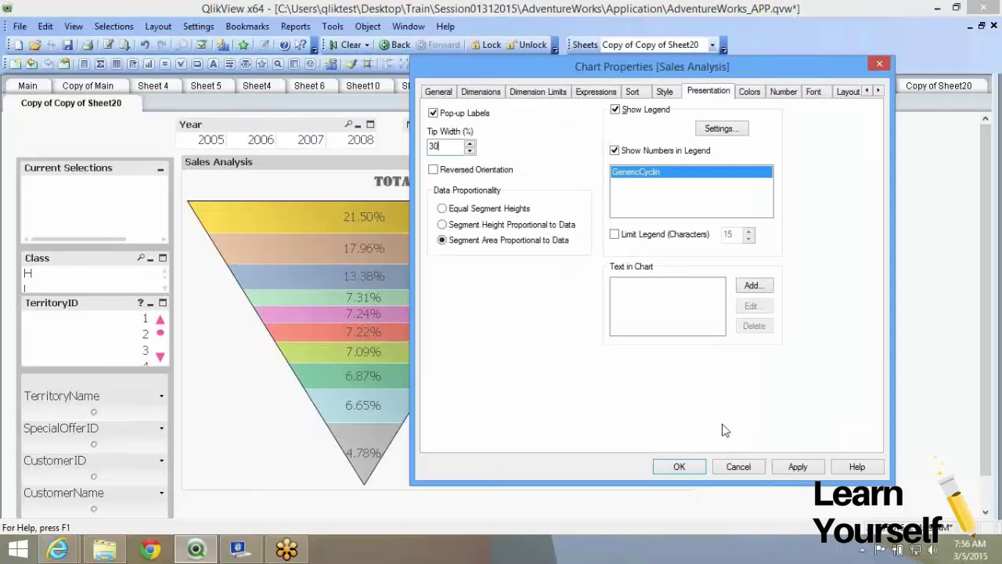
key(Return)
Review the chart's Colors, Number, Font and Dimensions settings, then close with OK.
right_click(572, 337)
click(616, 117)
click(790, 56)
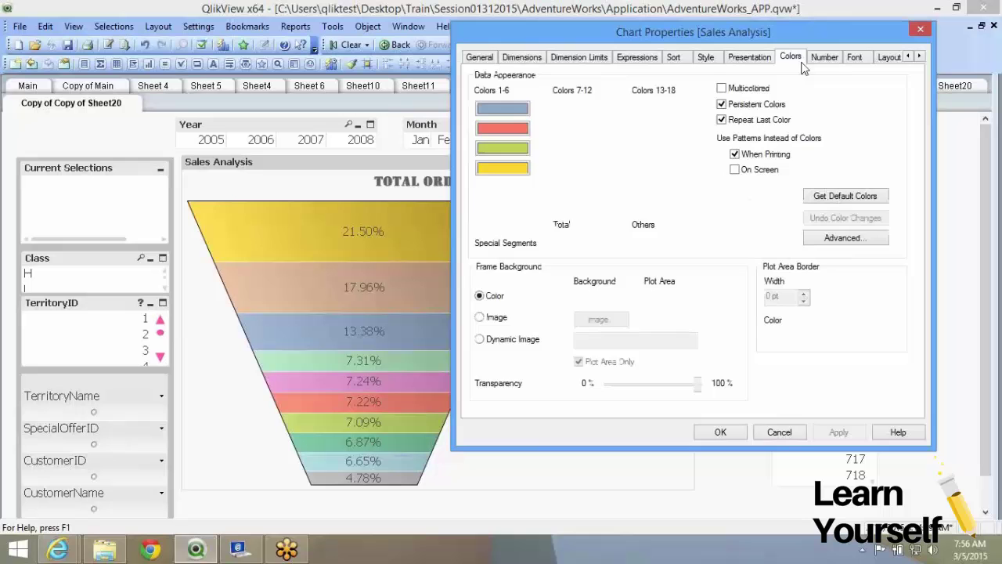
click(825, 57)
click(852, 58)
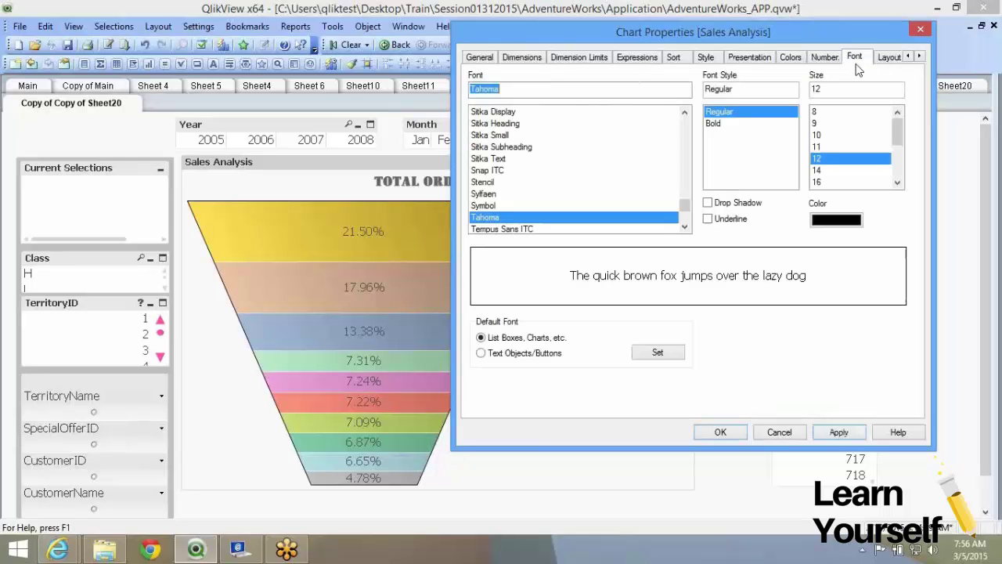
click(505, 58)
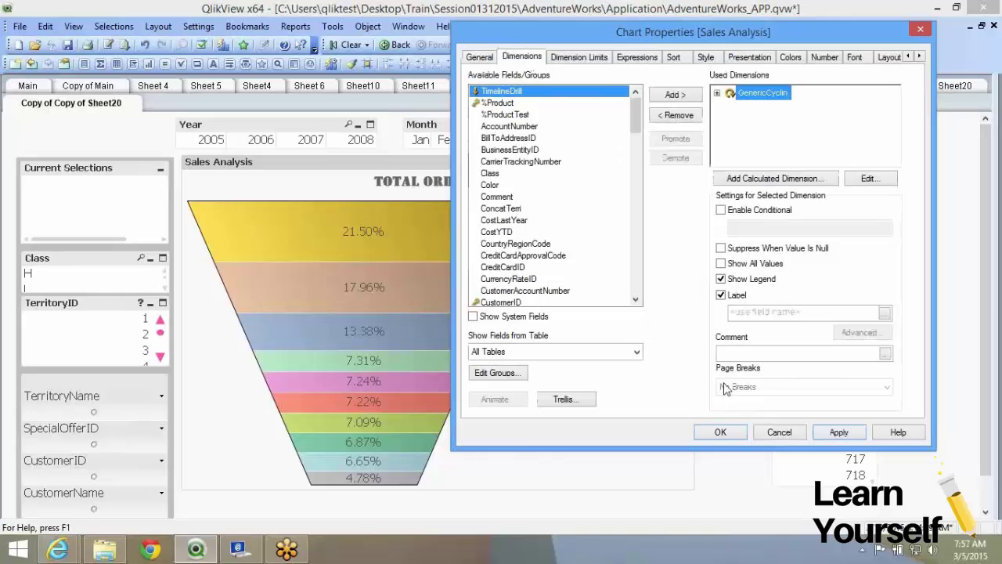
click(720, 432)
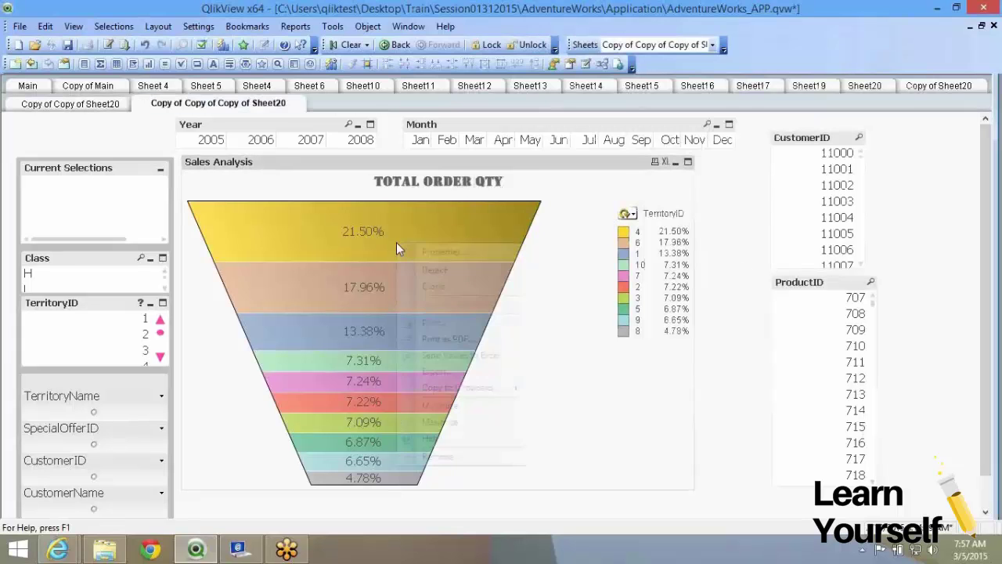
Convert the copied chart to a block chart by TerritoryID and ShipMethodID with 3 visible levels.
right_click(396, 242)
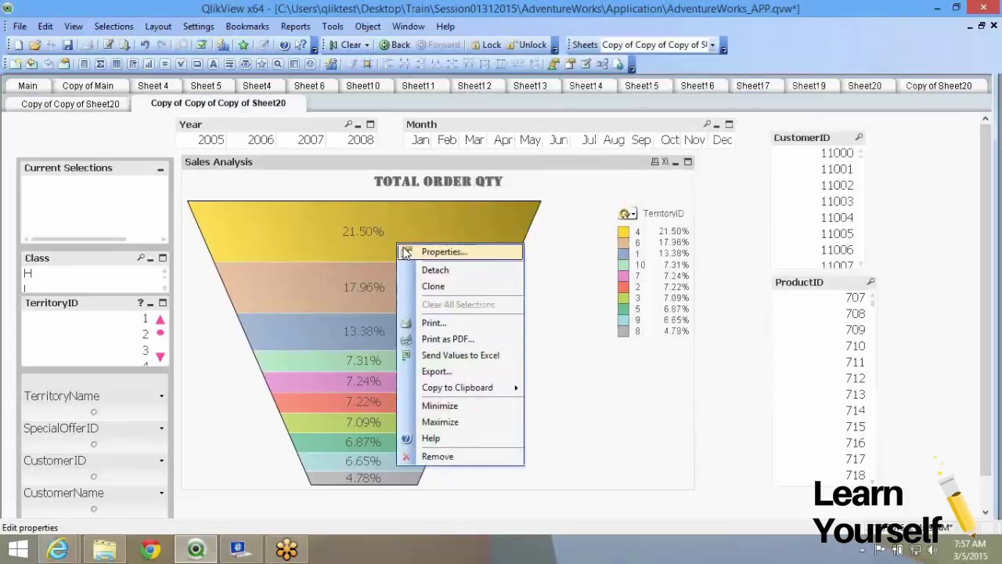
click(403, 249)
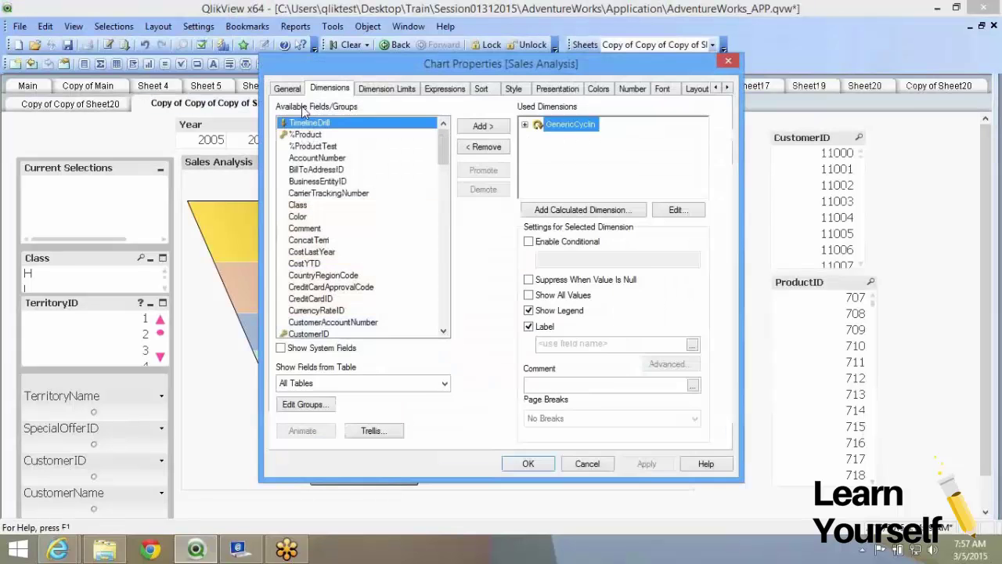
click(530, 464)
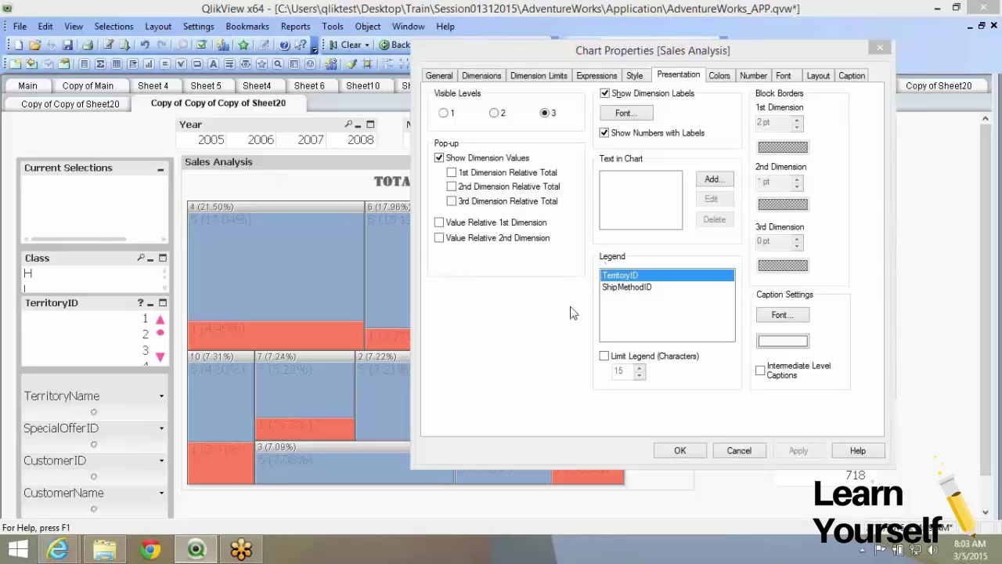
Confirm the block chart settings with OK.
click(681, 453)
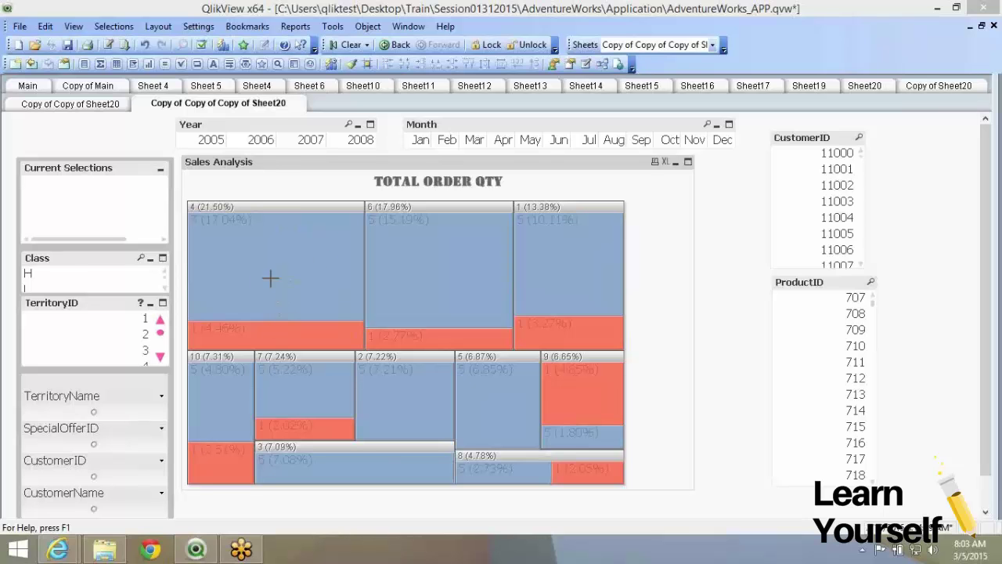
Open the block chart's properties and look through Expressions, Style and Presentation settings.
right_click(327, 259)
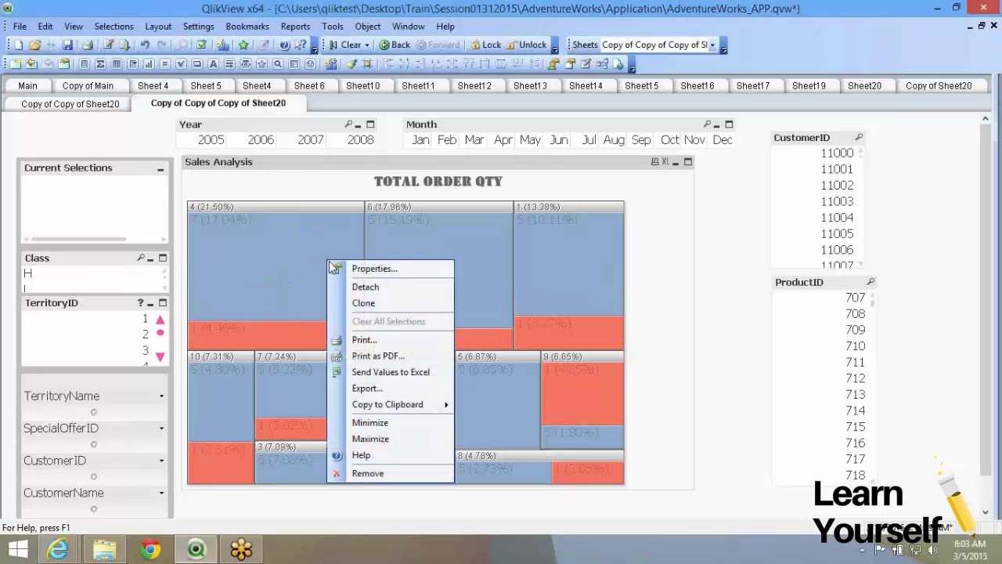
click(338, 268)
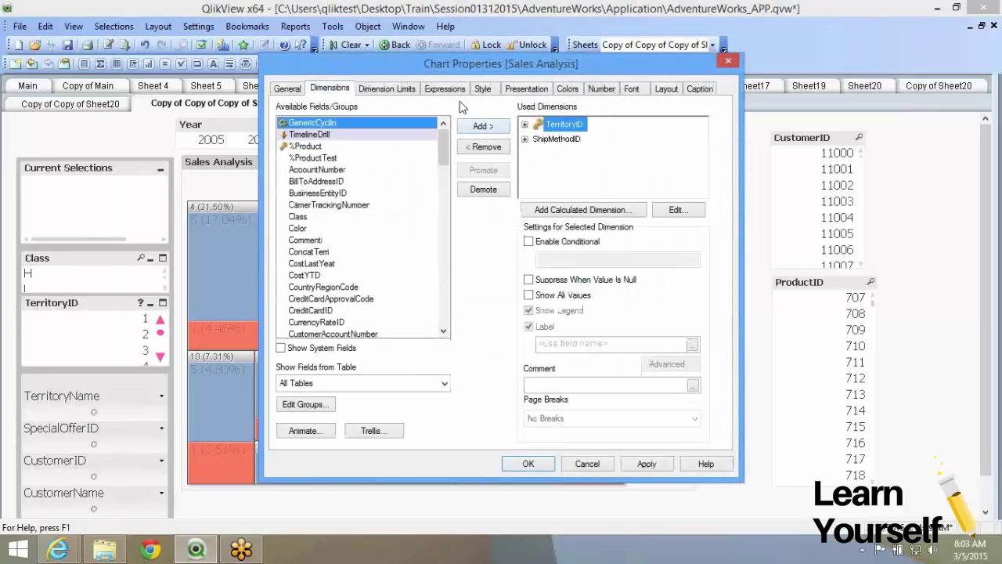
click(443, 88)
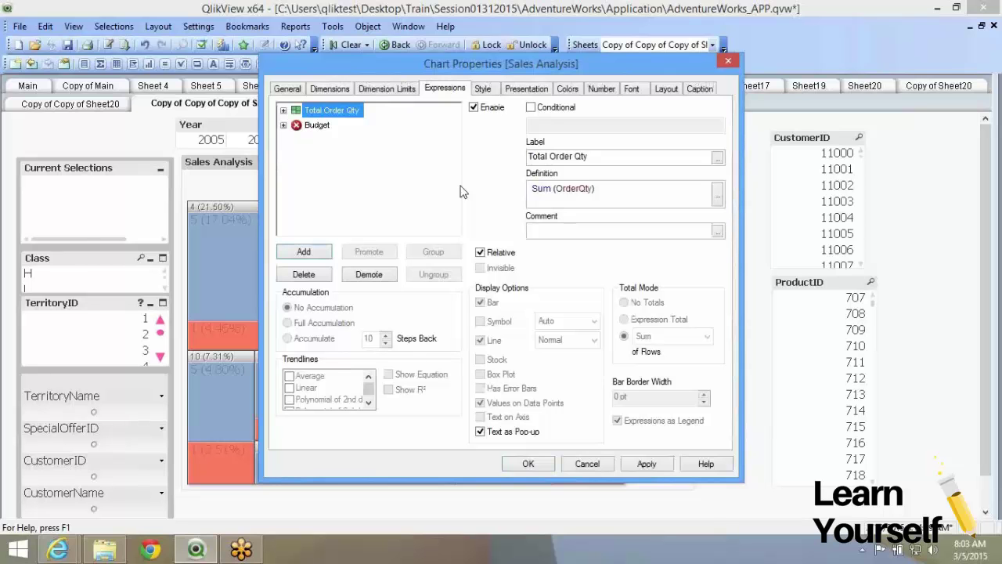
click(493, 90)
click(526, 88)
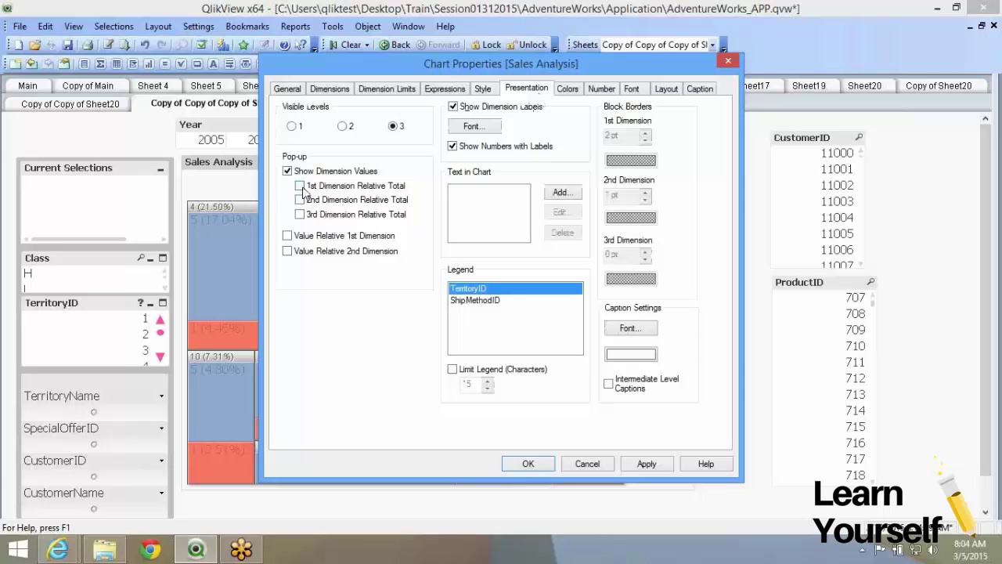
Add 1st and 2nd Dimension Relative Total to the pop-up, apply, and close.
click(301, 187)
click(300, 188)
click(302, 188)
click(645, 470)
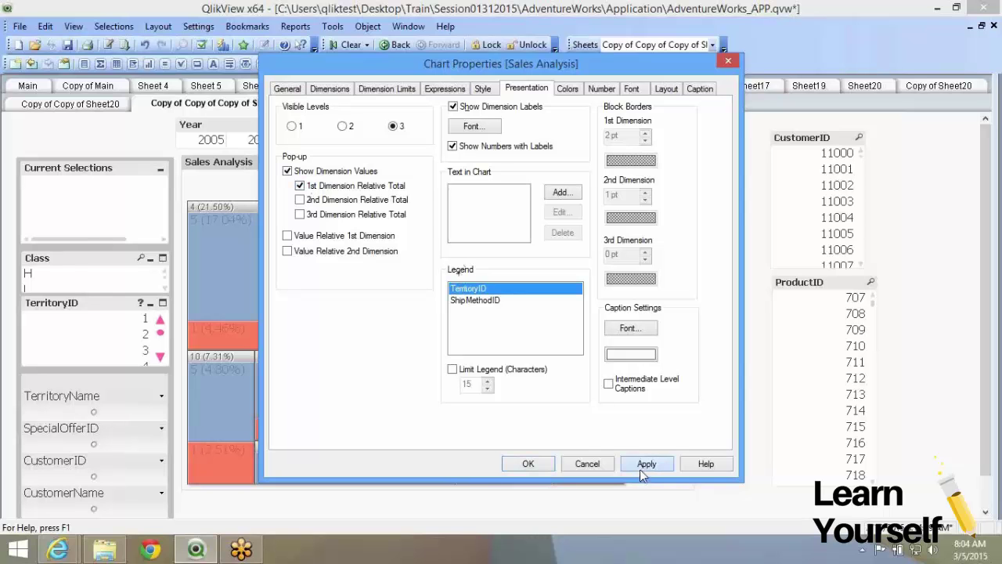
click(302, 199)
click(664, 468)
click(529, 463)
mouse_move(279, 246)
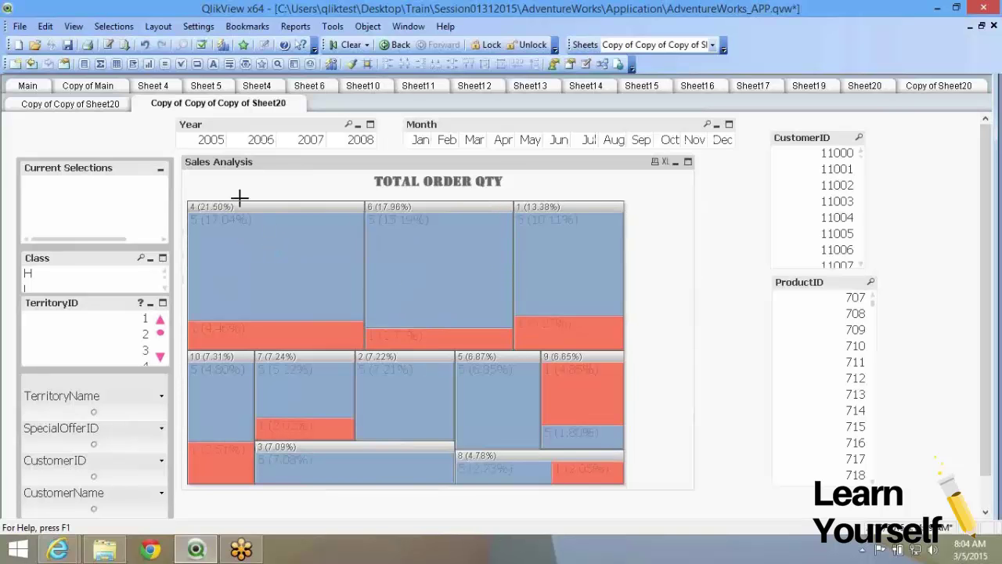
Hide dimension values from the block chart's pop-up.
right_click(290, 250)
click(352, 260)
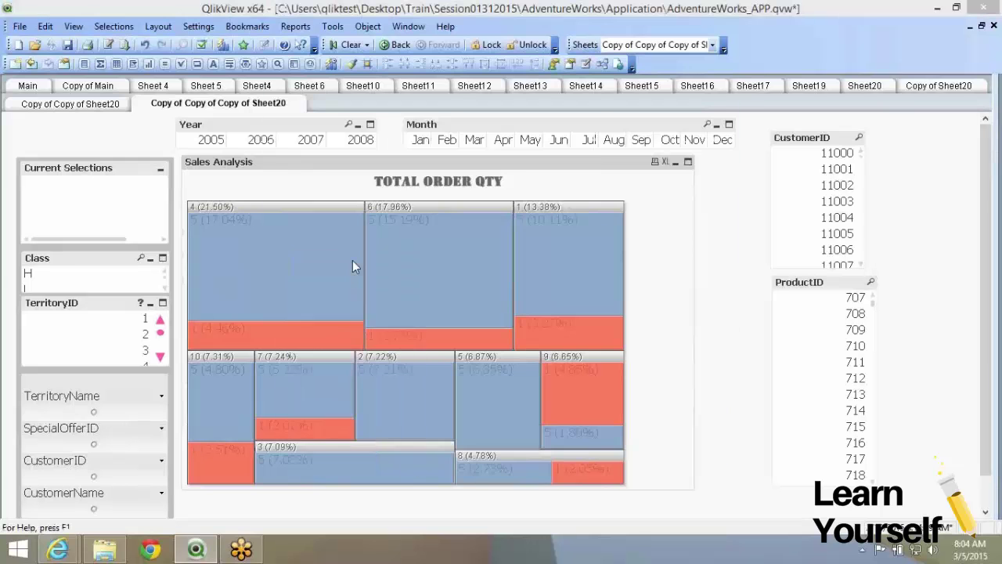
click(286, 171)
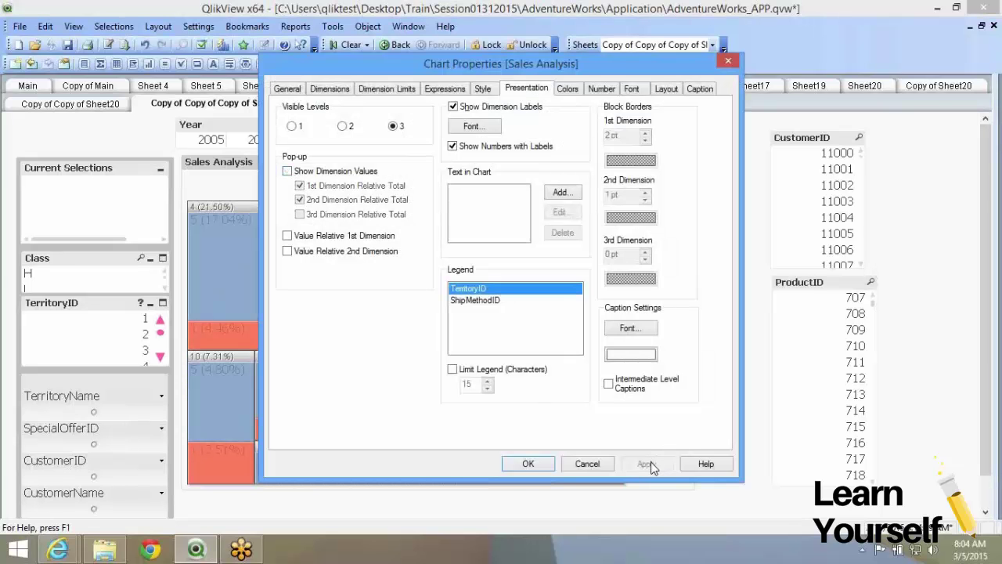
click(544, 462)
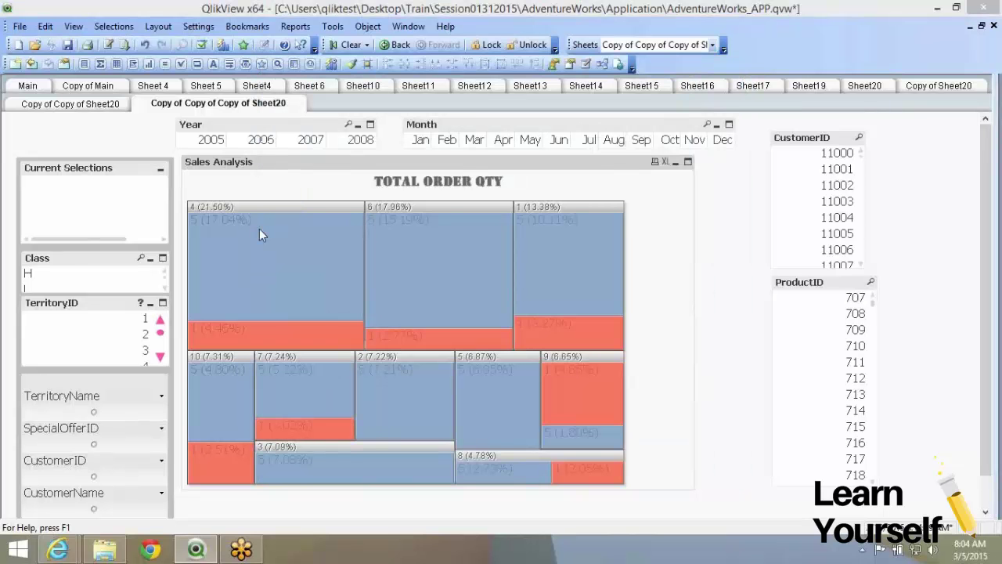
Add Value Relative to 1st and 2nd Dimension to the pop-up.
key(alt+Return)
click(289, 236)
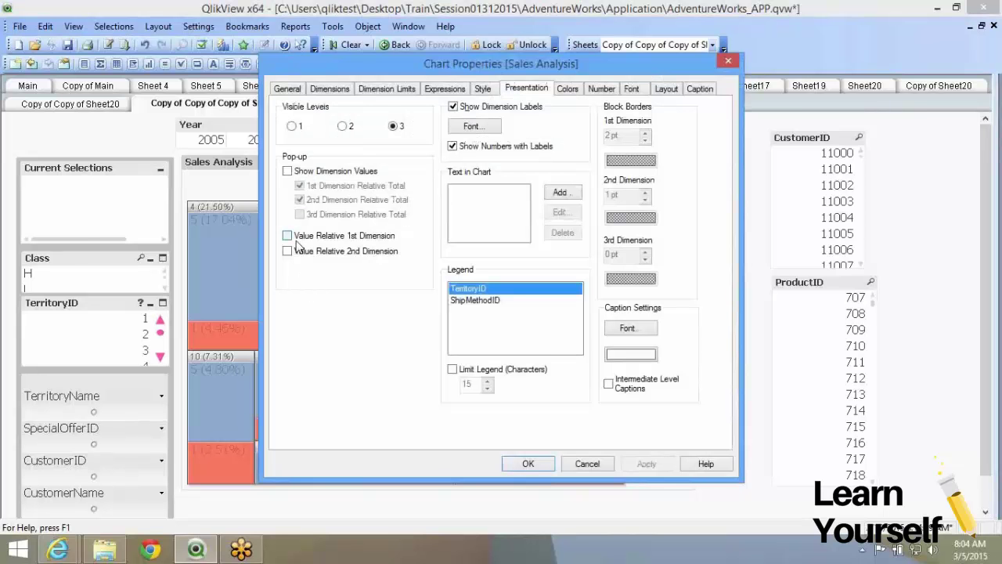
click(633, 463)
click(287, 250)
click(523, 464)
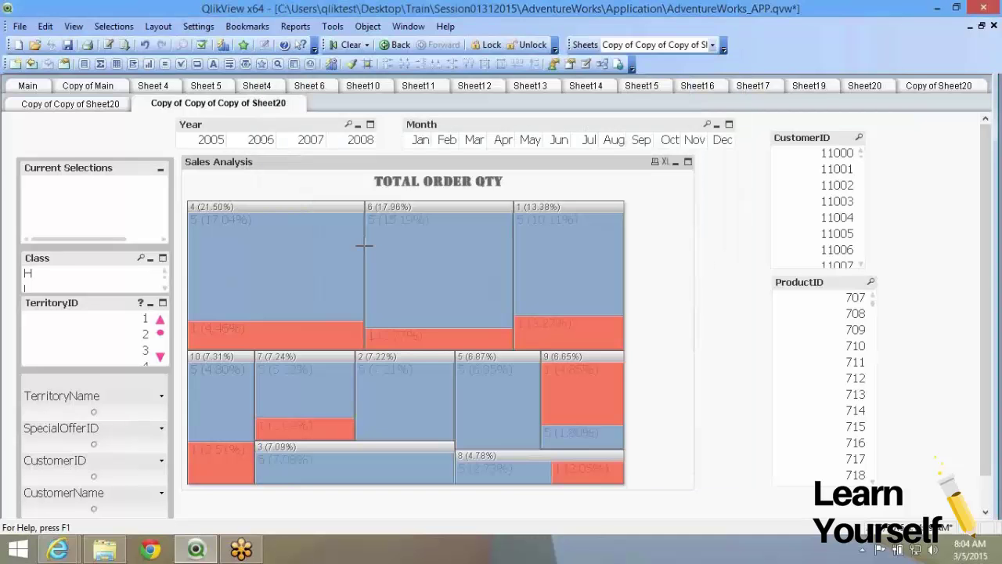
Turn dimension values back on and clear the relative totals from the pop-up.
right_click(365, 249)
click(393, 258)
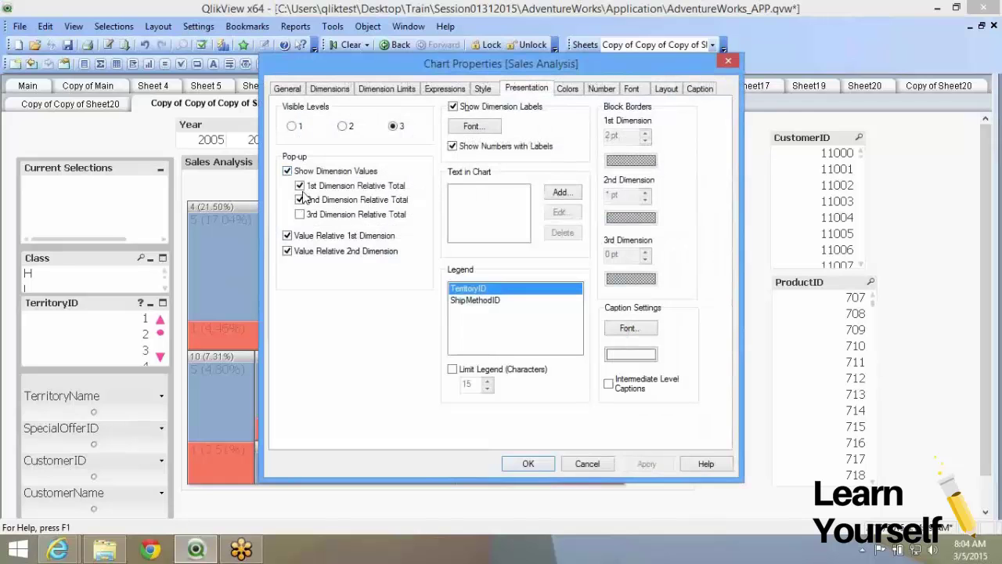
click(299, 199)
click(300, 200)
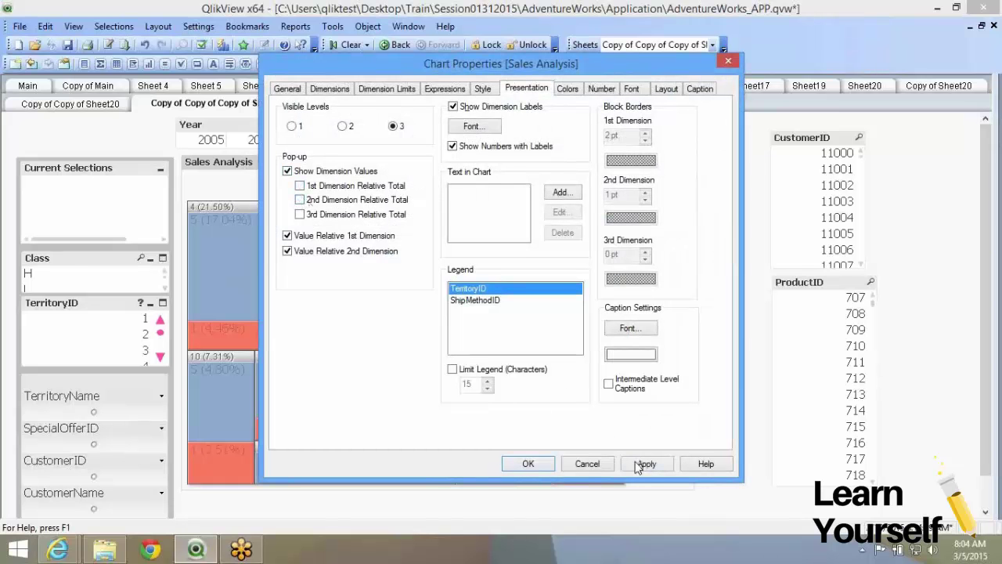
click(640, 464)
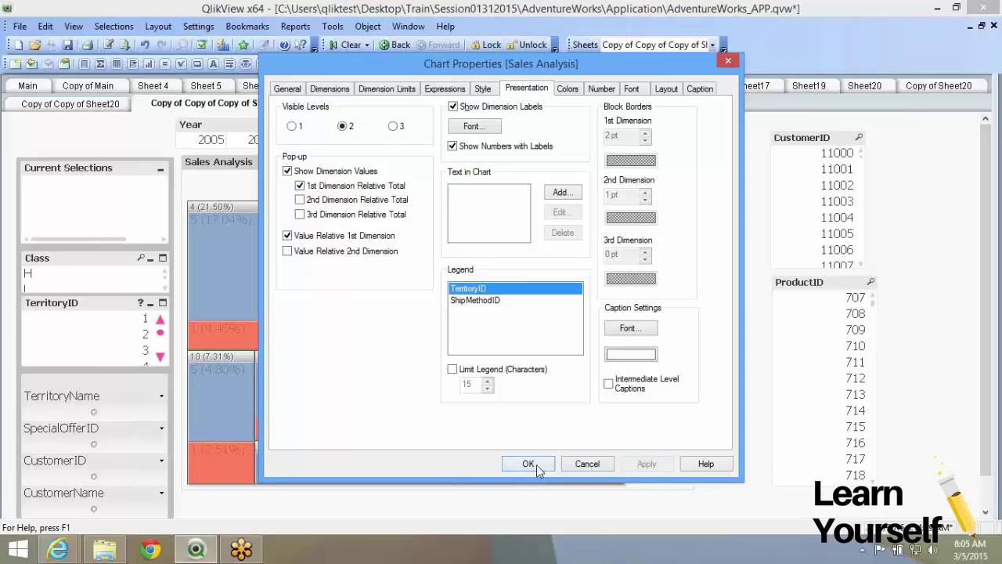
click(536, 464)
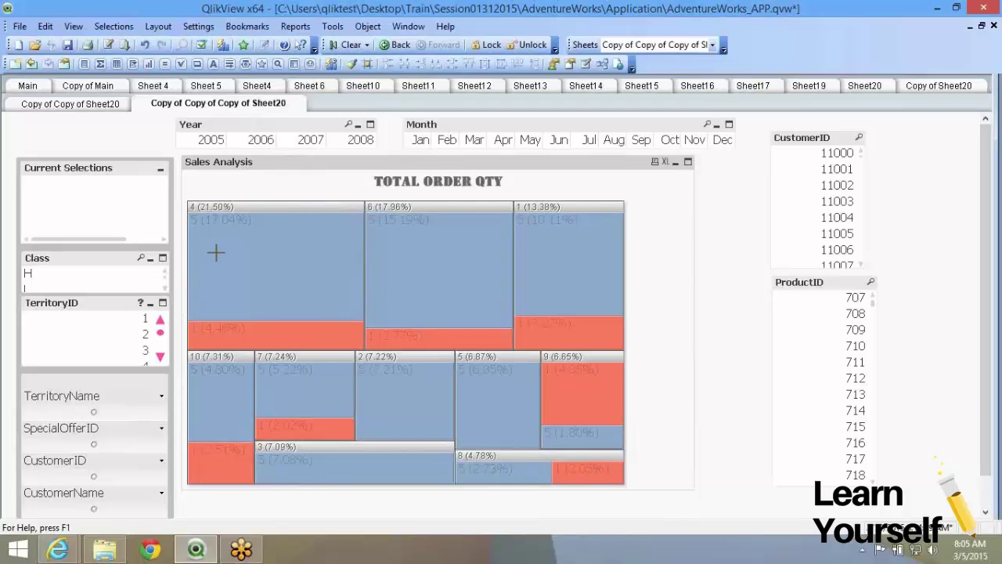
Add 2nd Dimension Relative Total and Value Relative to 2nd Dimension to the pop-up.
mouse_move(216, 252)
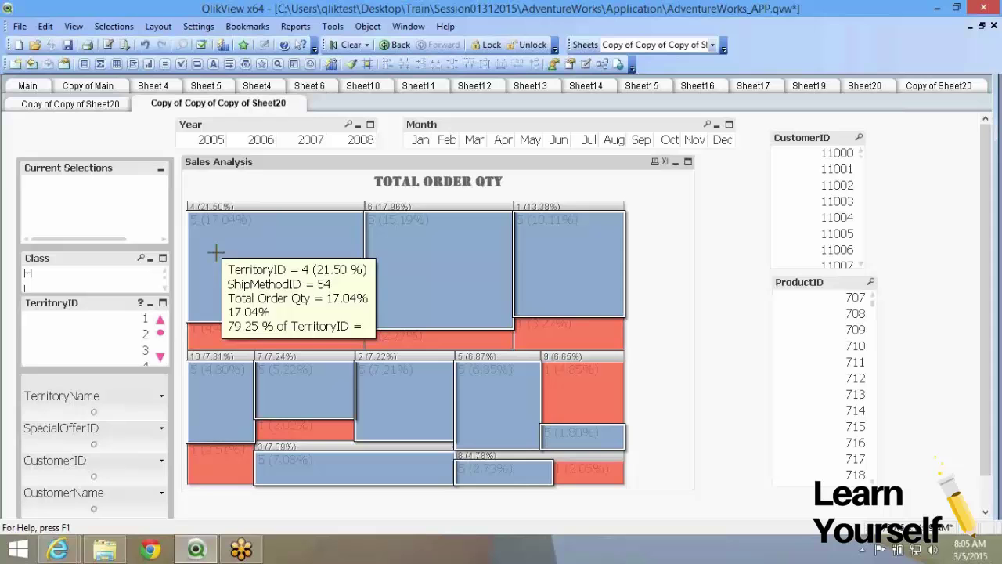
right_click(217, 252)
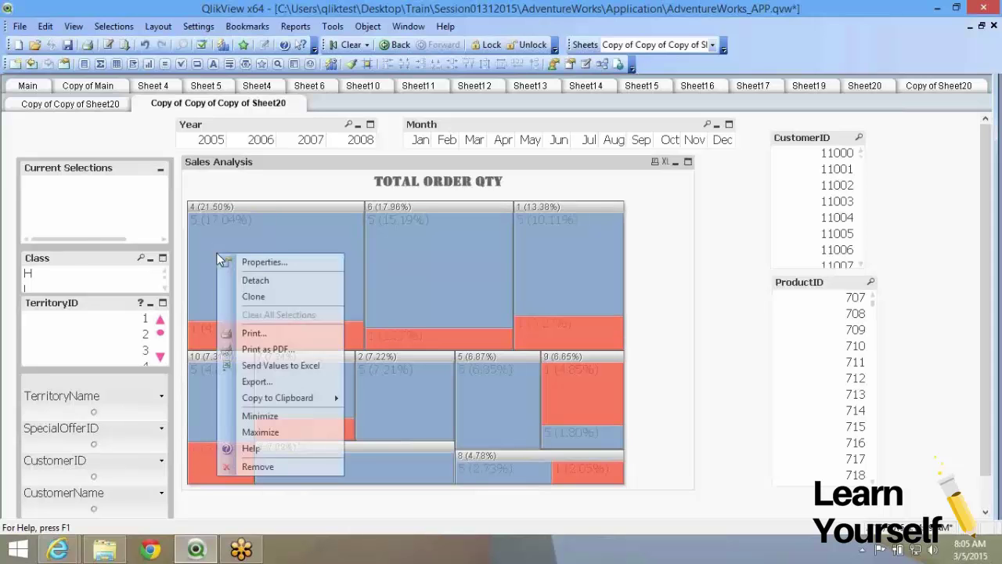
click(265, 269)
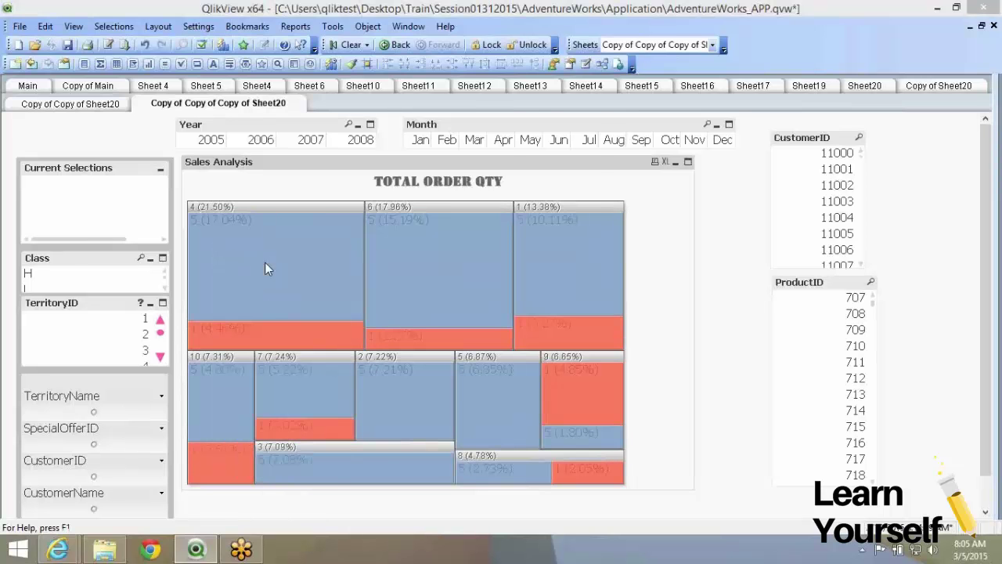
click(321, 201)
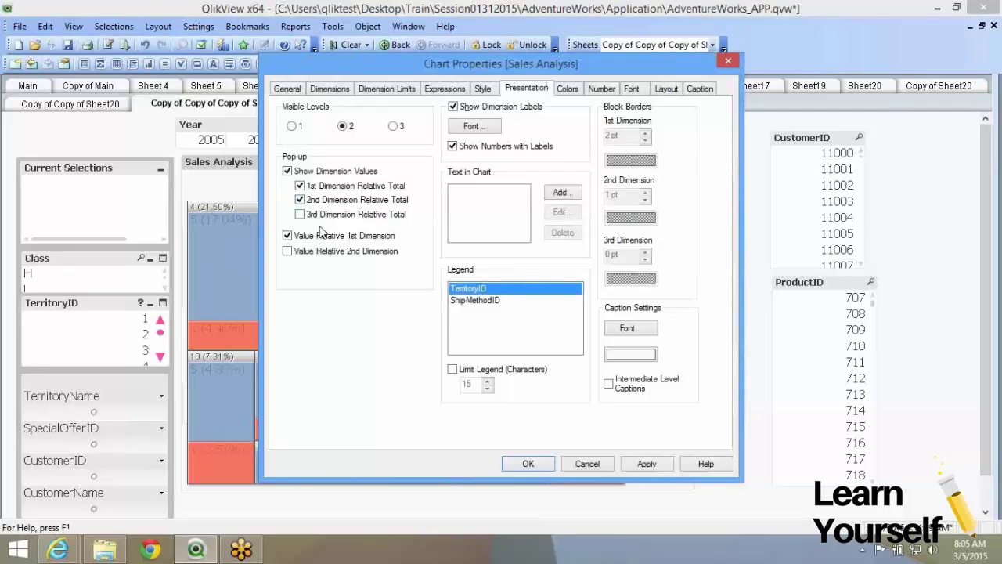
click(318, 252)
click(526, 462)
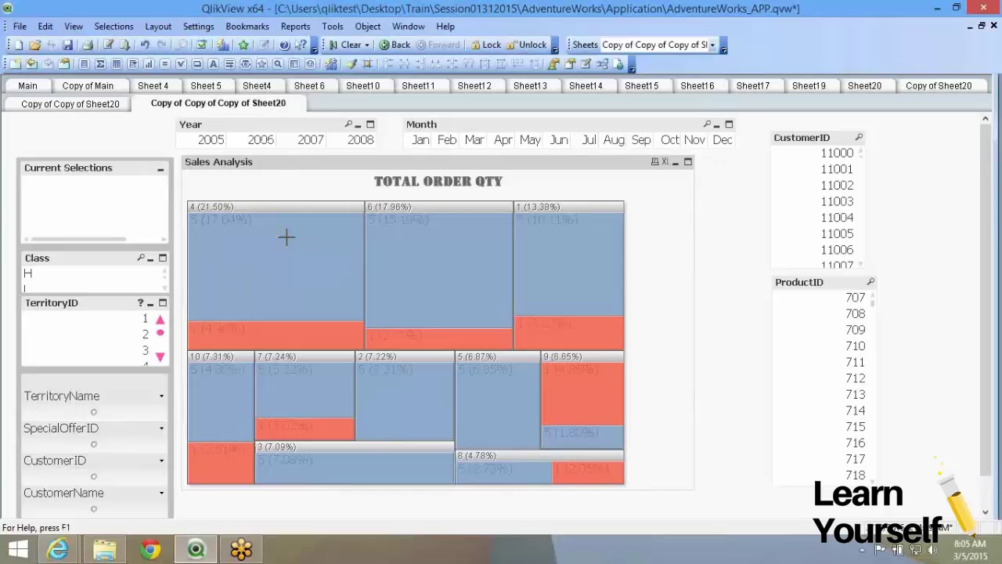
mouse_move(308, 236)
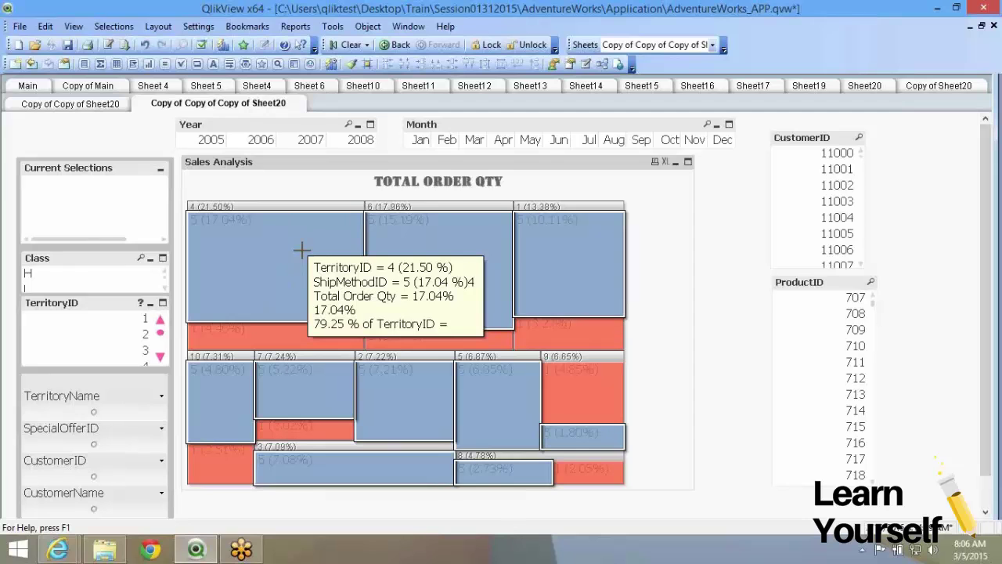
Turn off Text as Pop-up for the Total Order Qty expression and close properties.
right_click(302, 251)
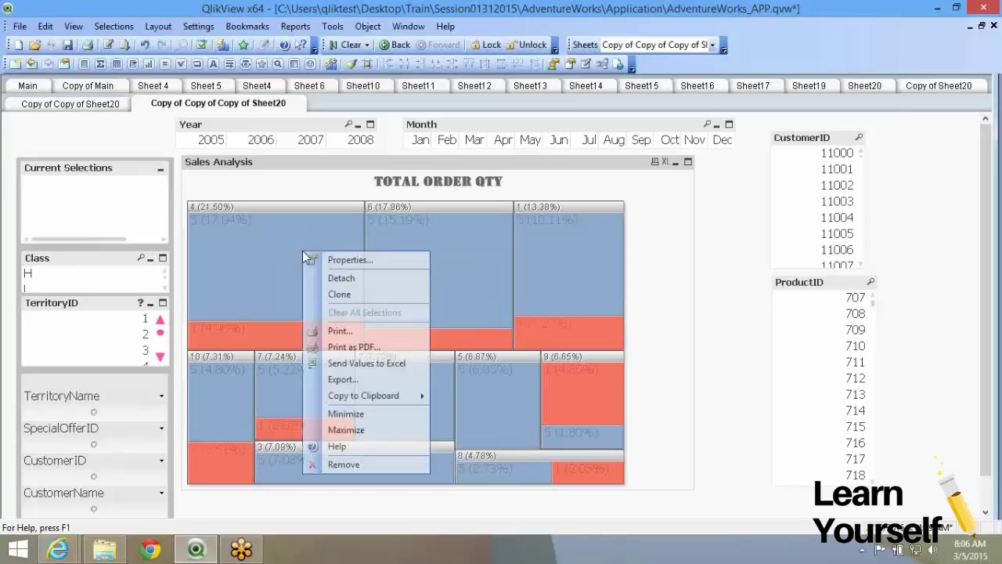
right_click(265, 235)
click(301, 181)
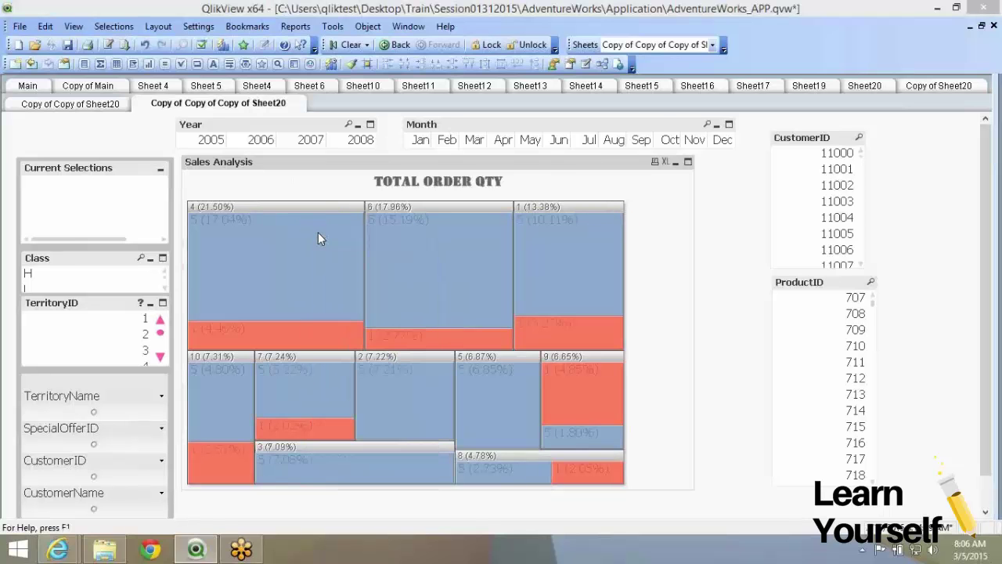
key(alt+Return)
click(444, 89)
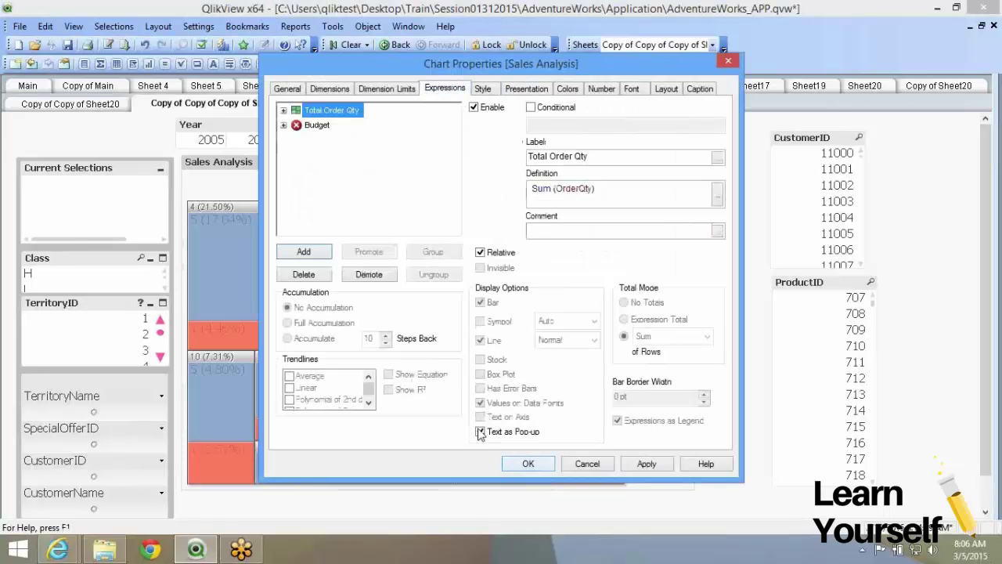
click(479, 432)
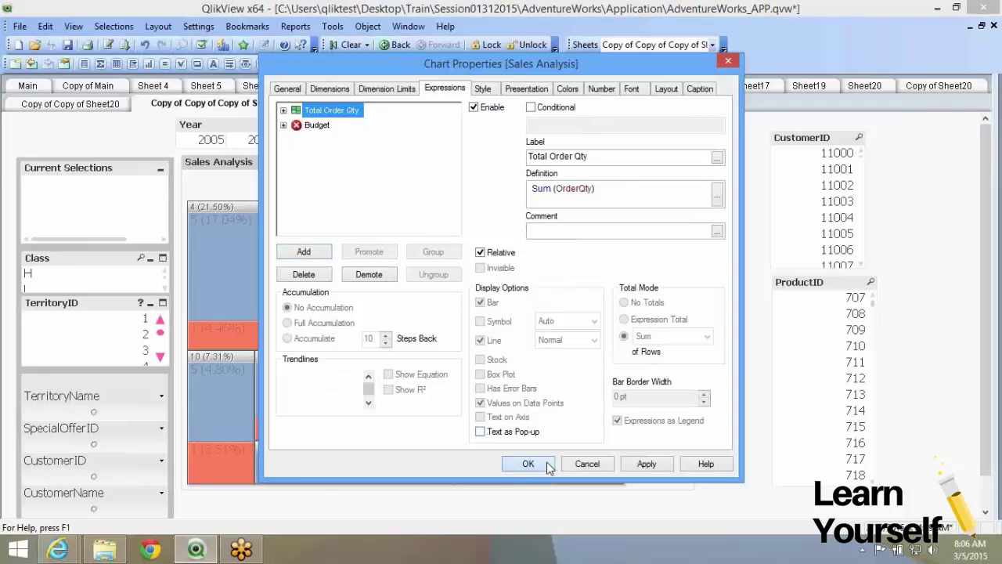
click(547, 465)
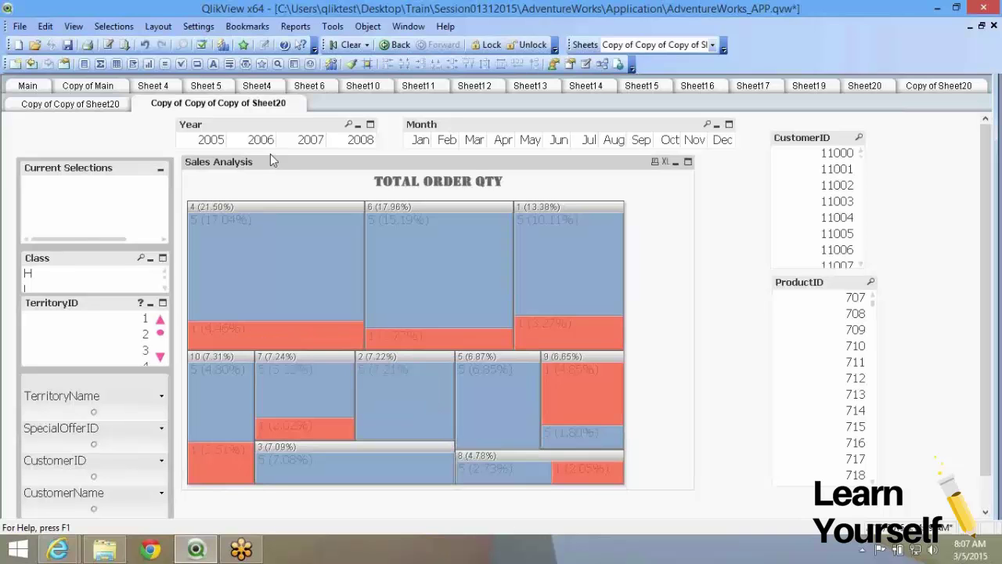
drag(443, 319, 285, 262)
right_click(318, 190)
click(642, 408)
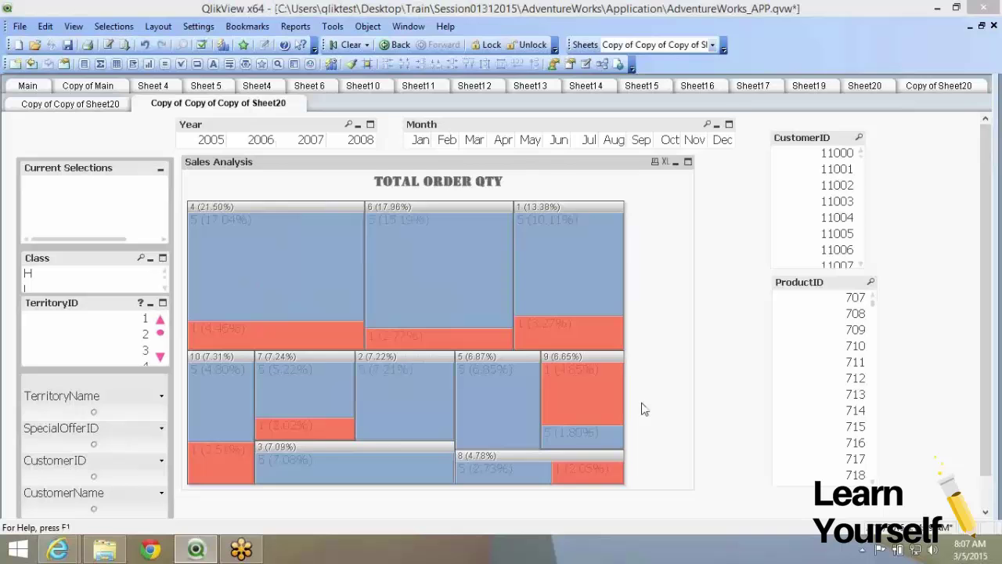
click(514, 89)
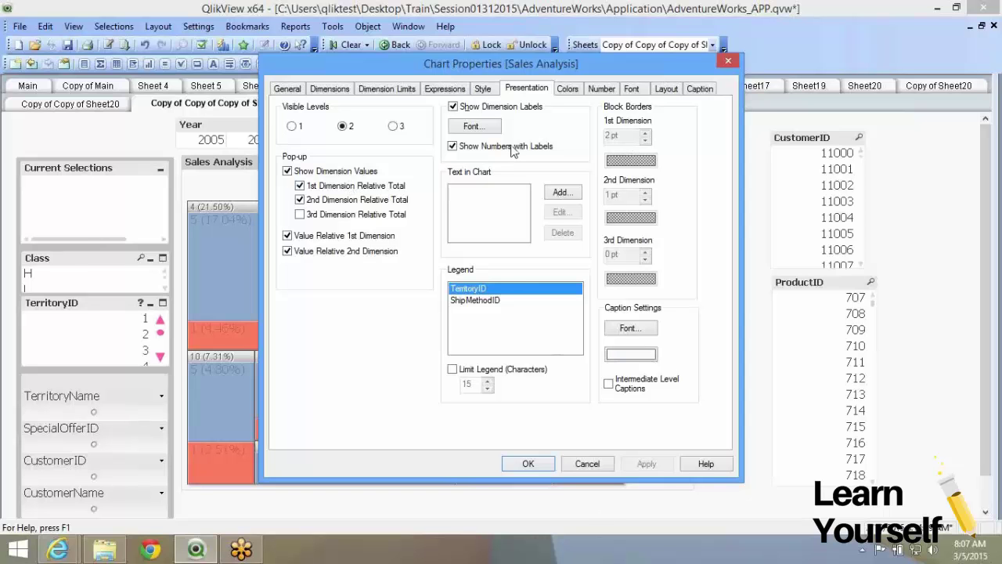
click(483, 89)
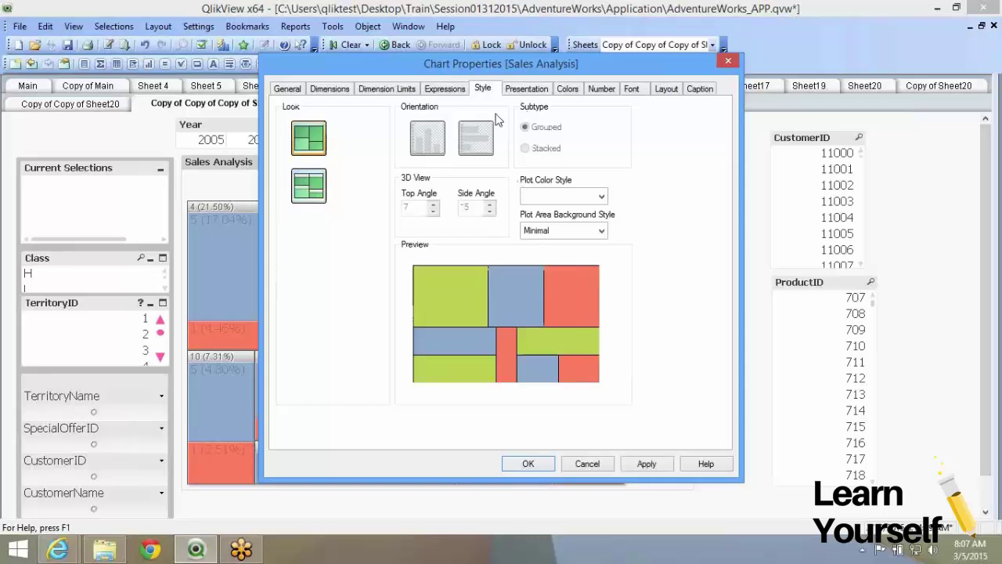
click(538, 92)
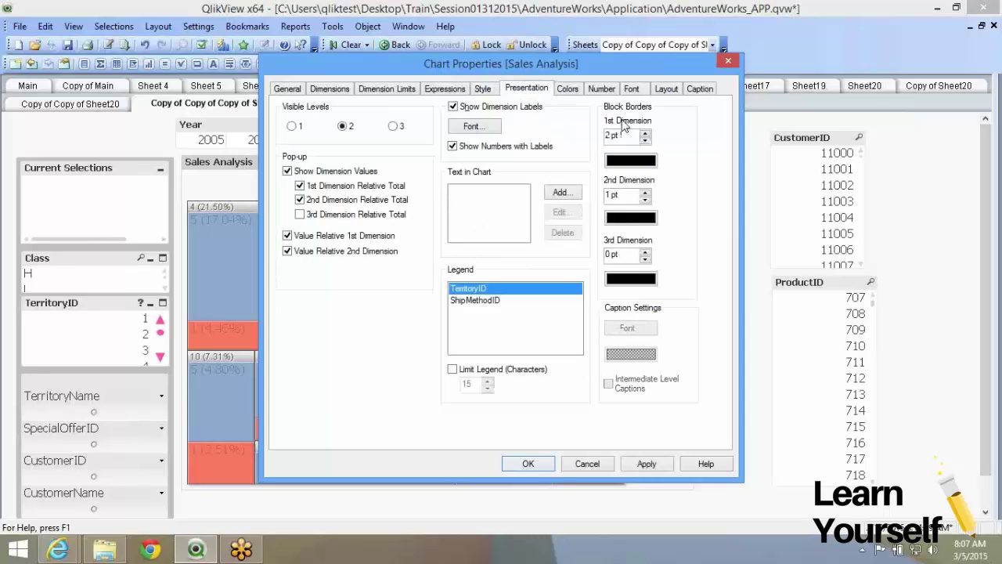
click(480, 88)
click(315, 196)
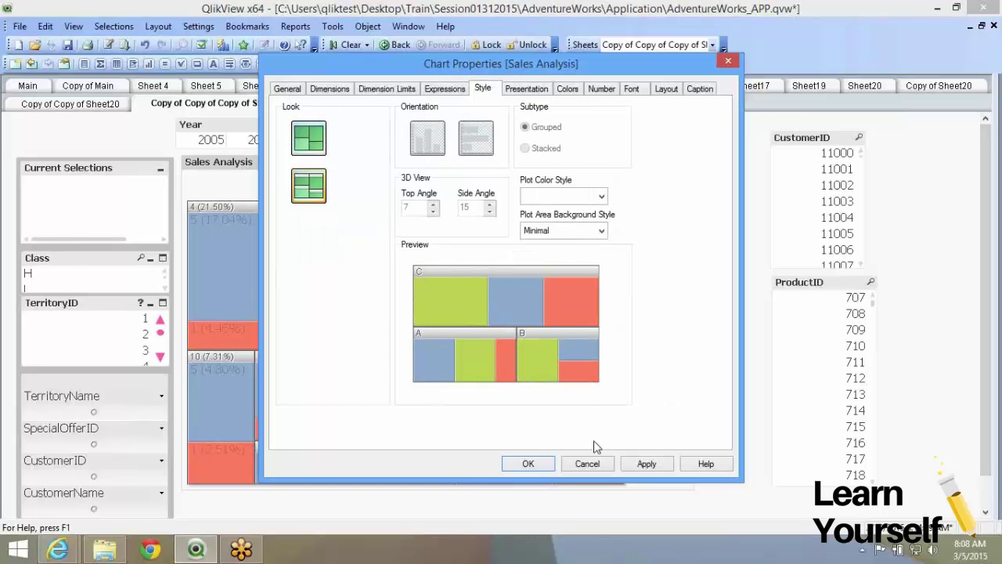
click(638, 464)
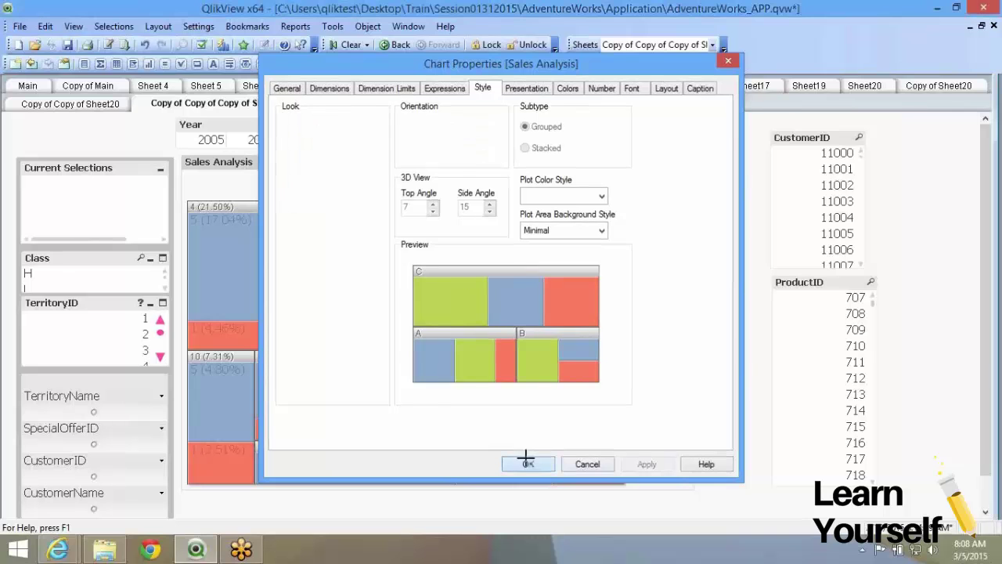
click(527, 463)
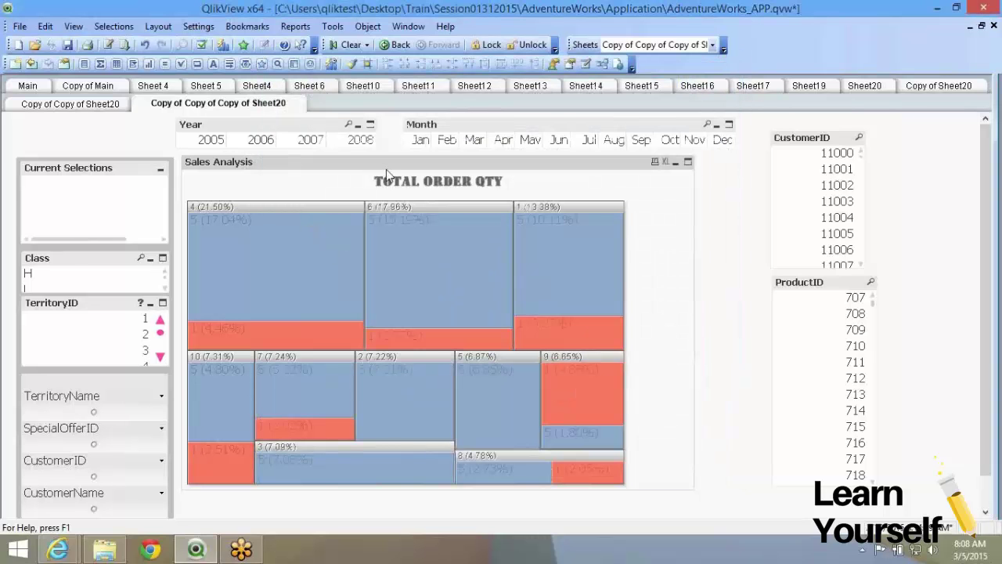
right_click(386, 174)
click(393, 178)
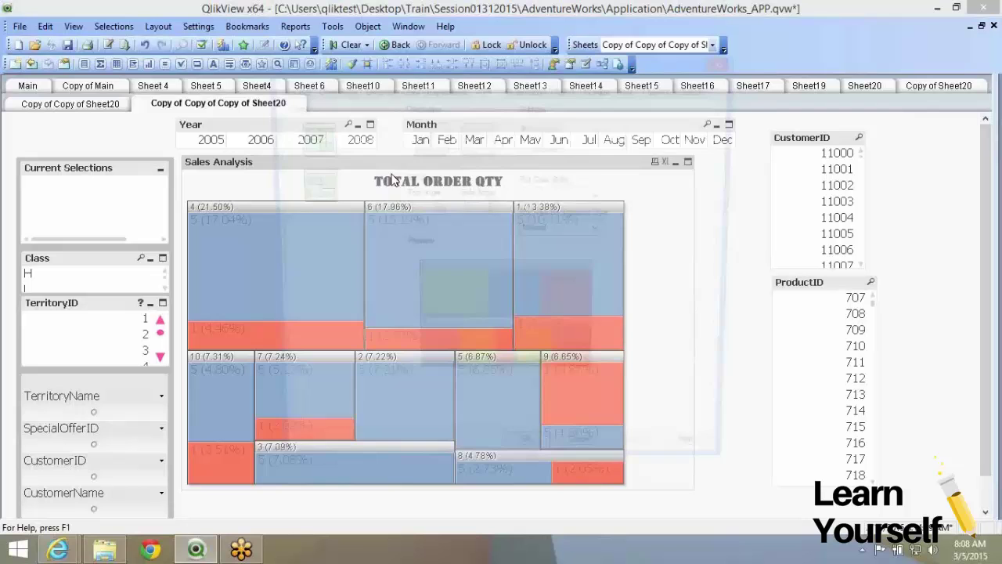
click(567, 89)
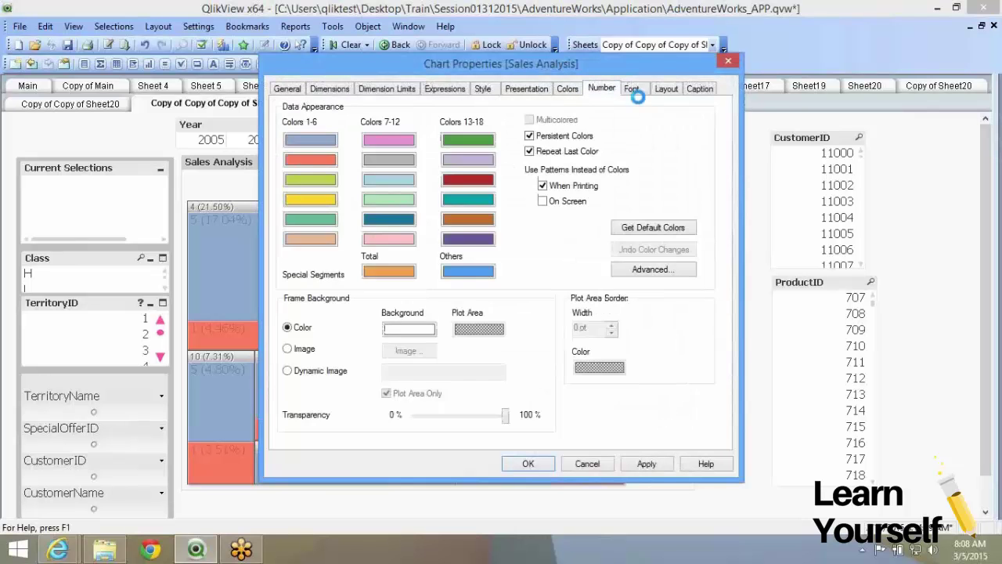
click(602, 88)
click(631, 90)
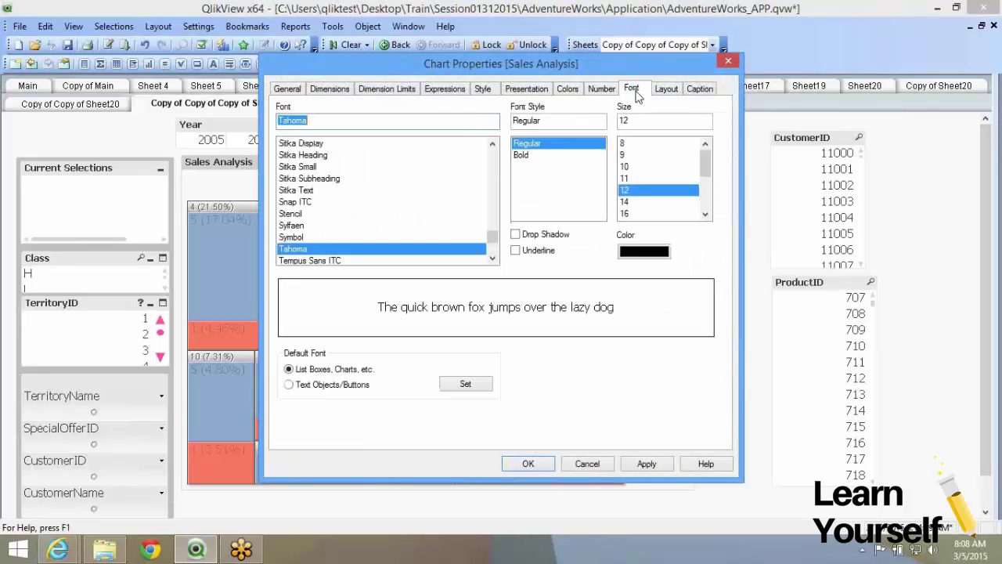
click(520, 91)
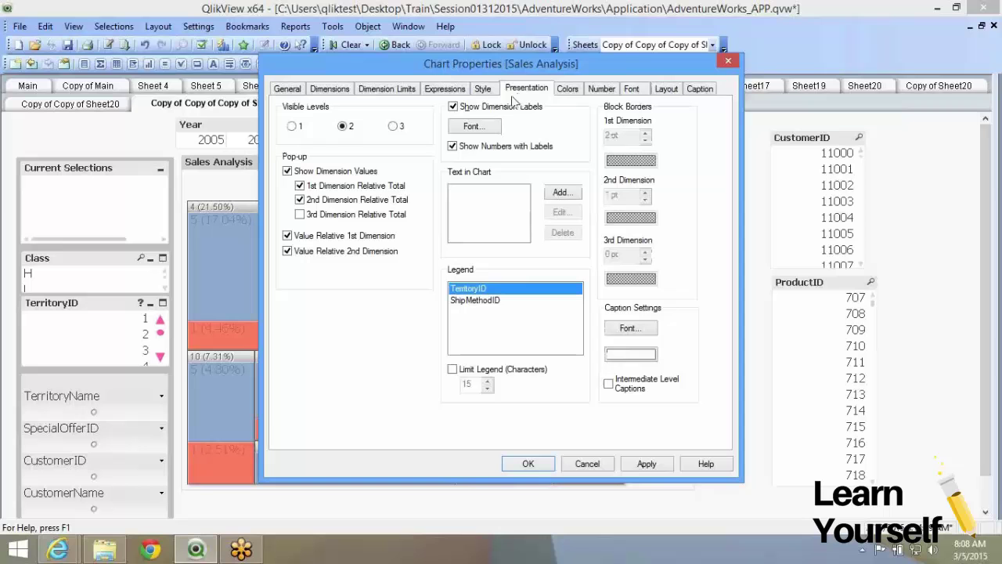
click(523, 468)
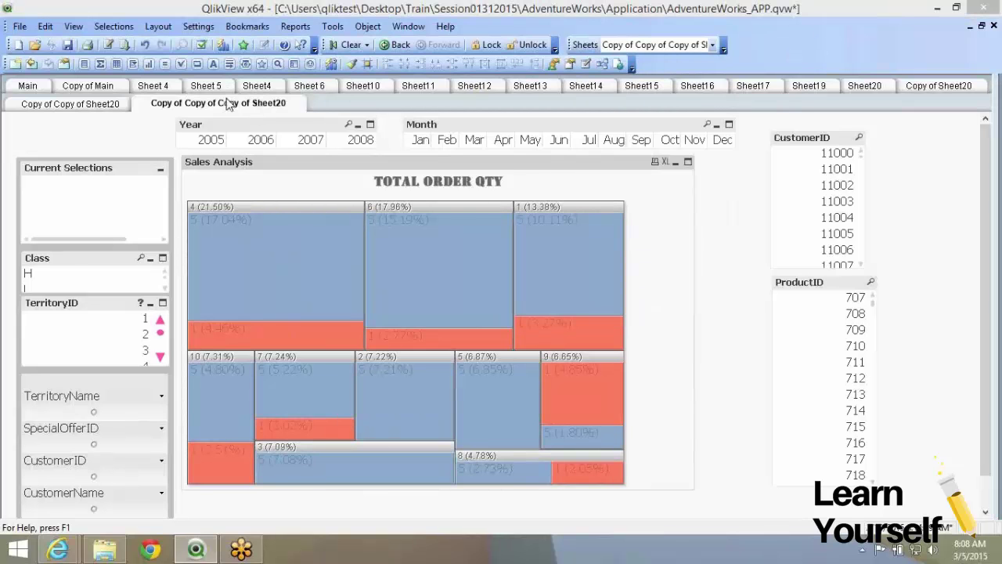
Copy the sheet to create Copy of Copy of Copy of Copy of Sheet20 and open its Sales Analysis chart properties.
right_click(134, 128)
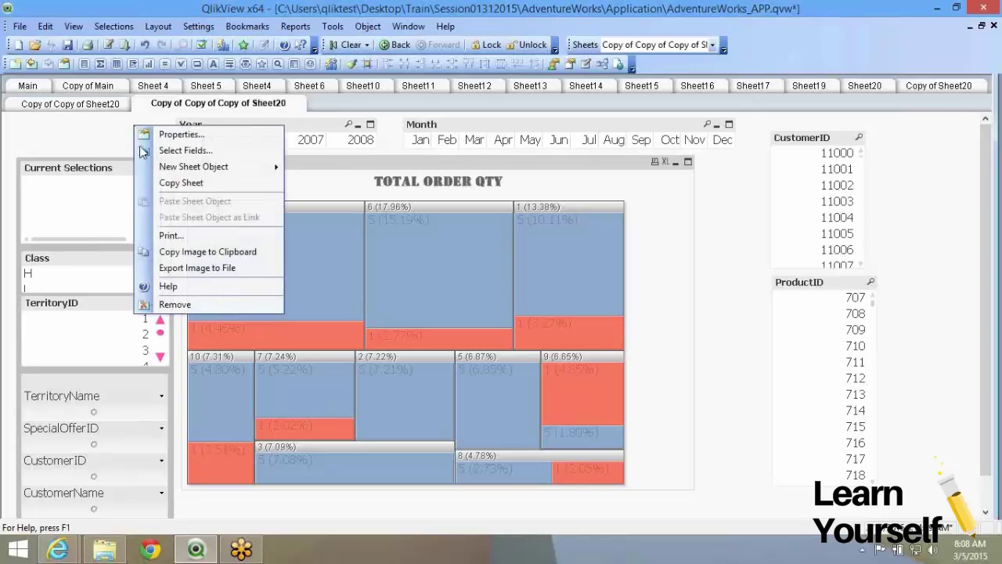
click(202, 180)
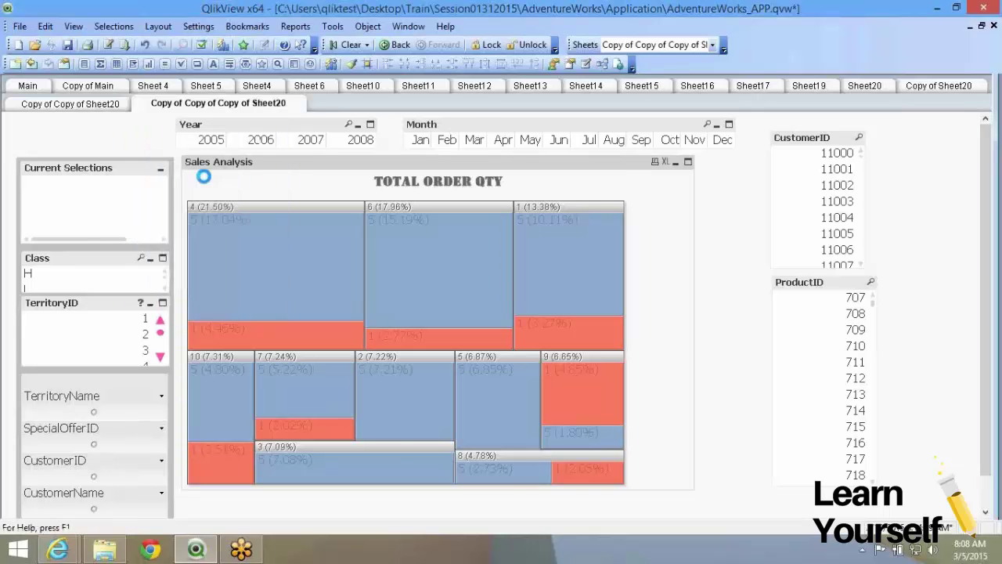
right_click(275, 249)
click(283, 253)
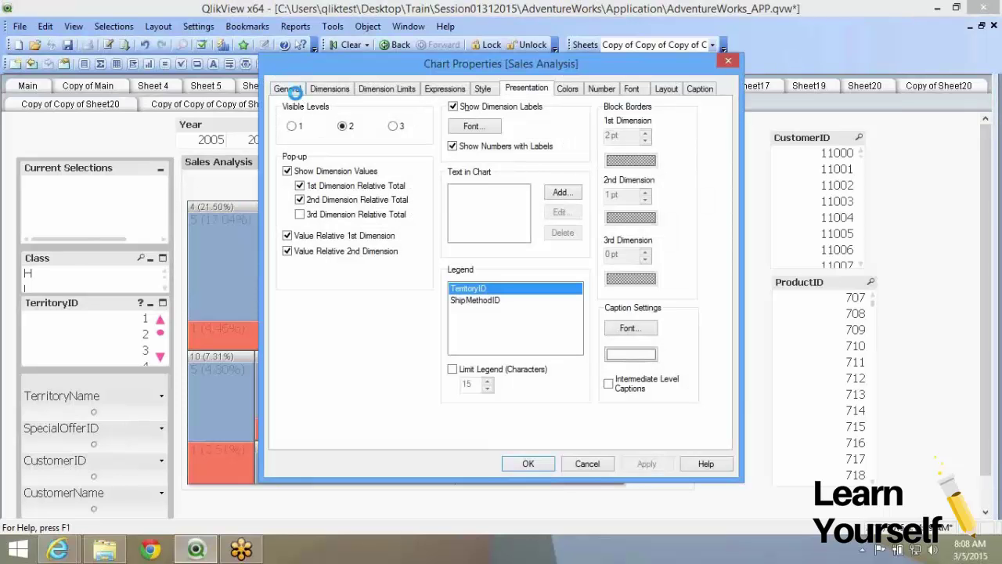
Review the chart type, TerritoryID/ShipMethodID dimensions and Total Order Qty expression, then apply the Mekko chart.
click(289, 90)
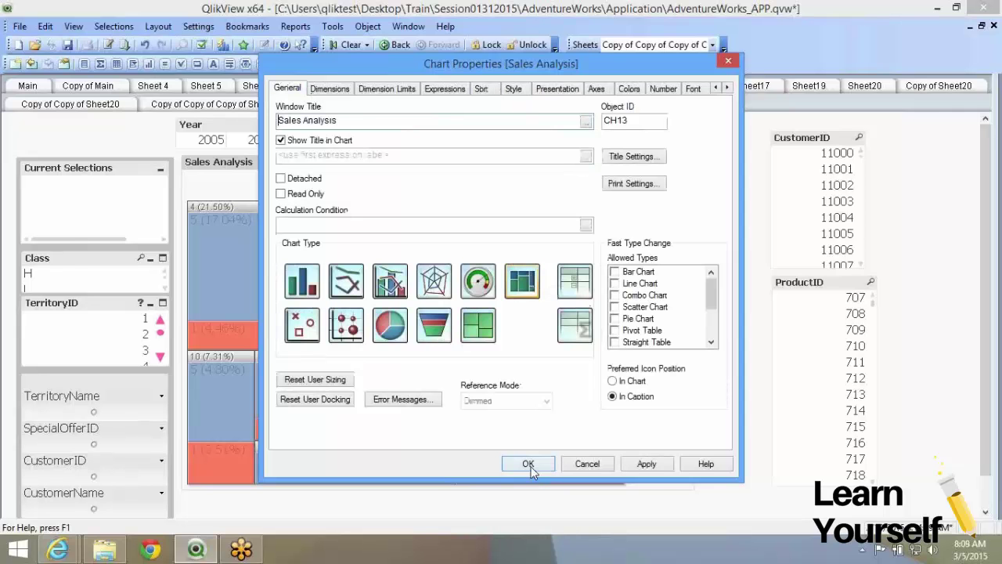
click(338, 89)
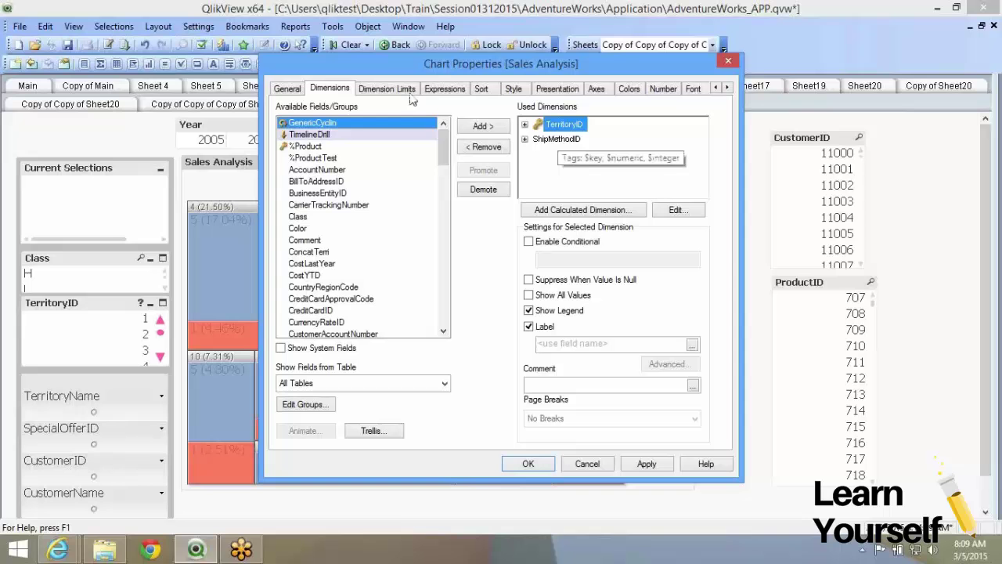
click(444, 89)
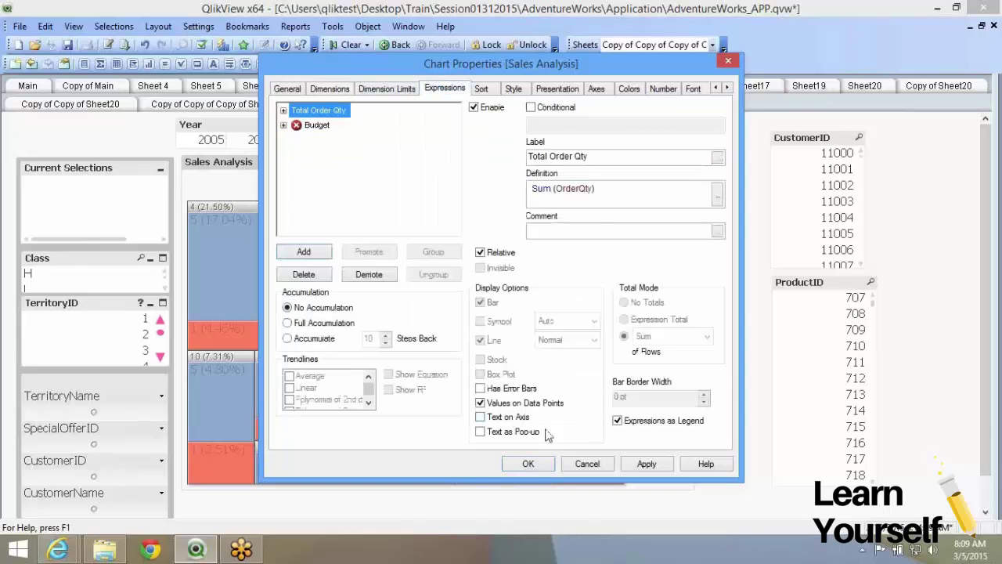
click(528, 464)
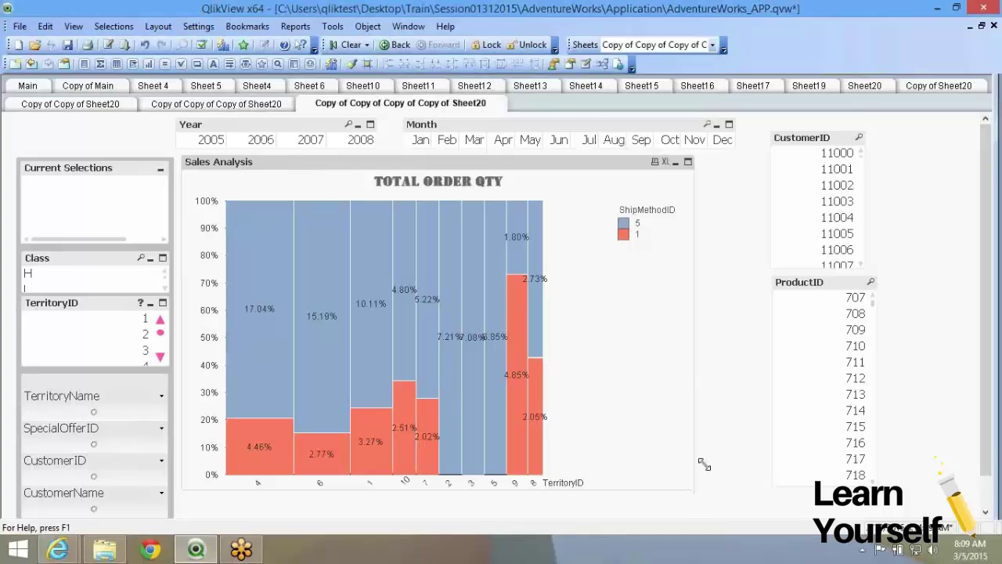
Drag the Mekko chart's lower-right corner up and right to widen and shorten it.
drag(736, 414, 773, 357)
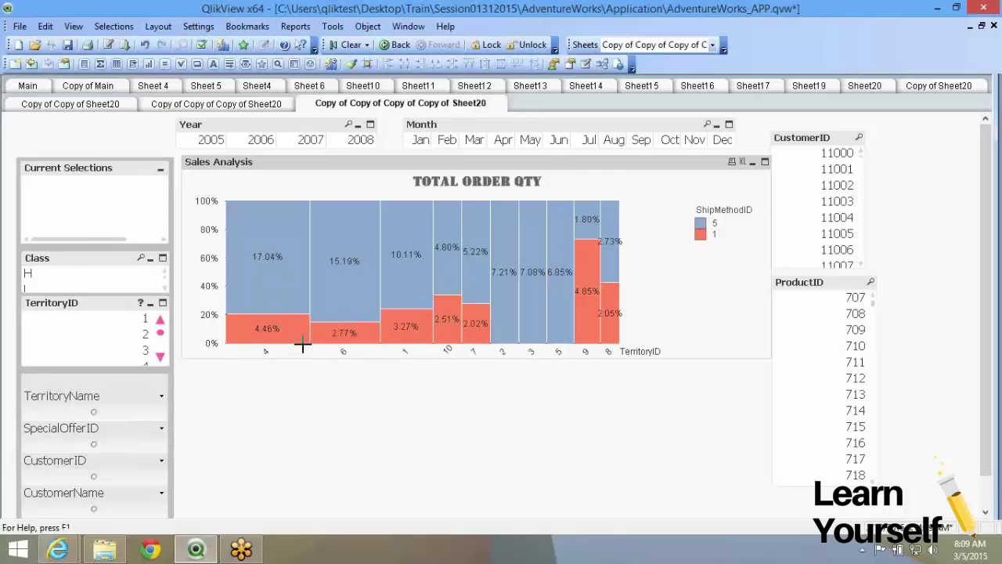
mouse_move(302, 344)
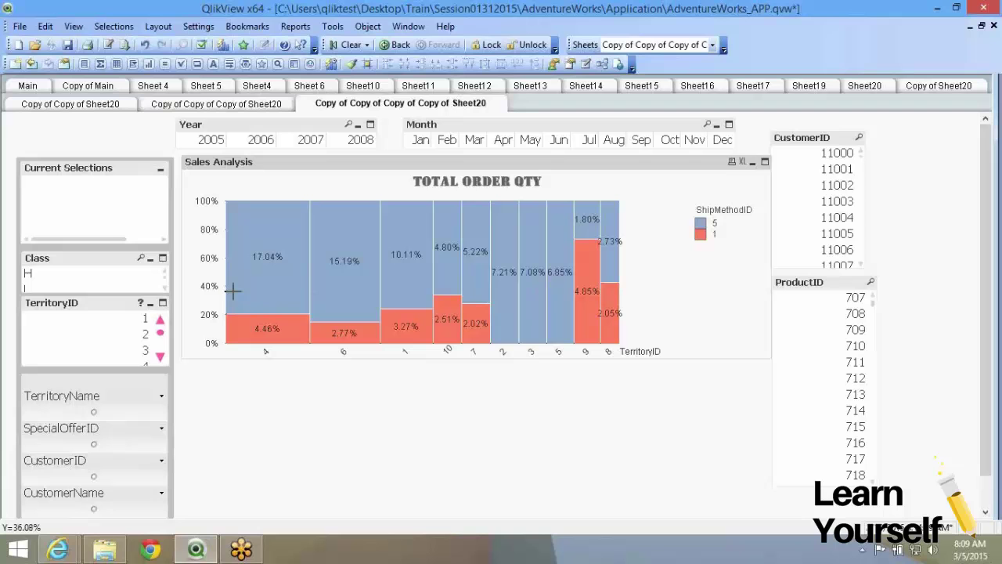
mouse_move(619, 287)
mouse_move(437, 318)
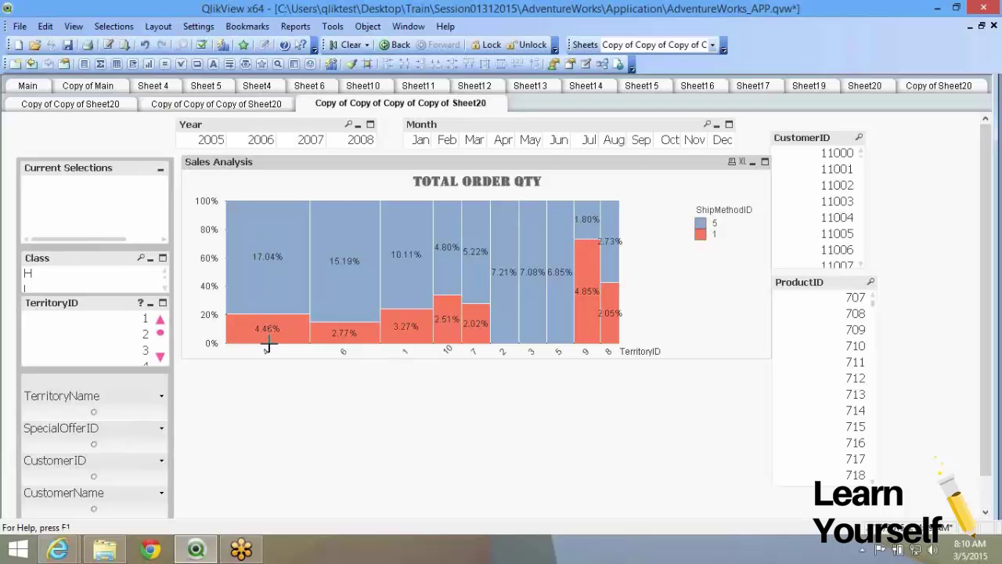
mouse_move(268, 346)
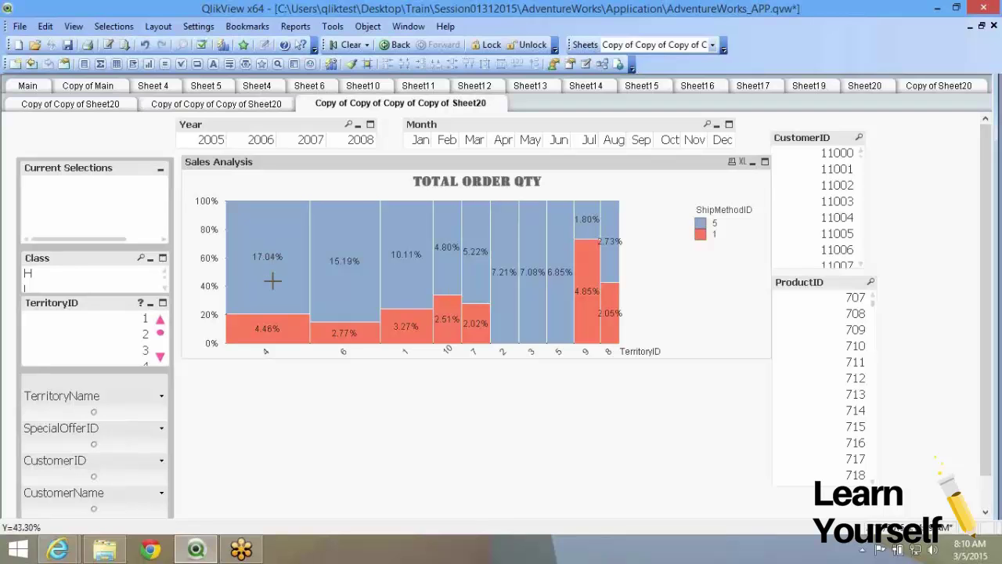
mouse_move(273, 280)
right_click(318, 180)
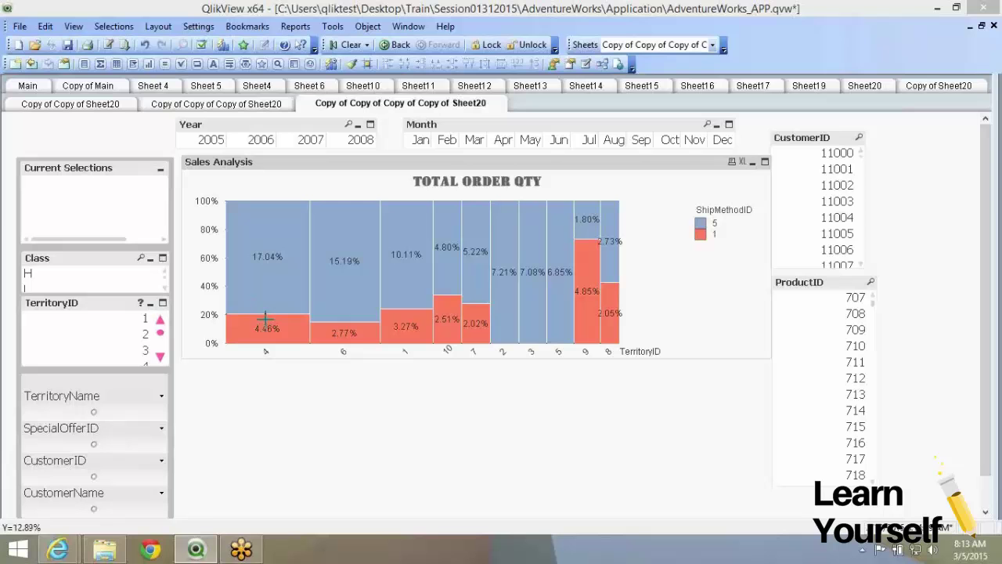
right_click(266, 264)
click(296, 263)
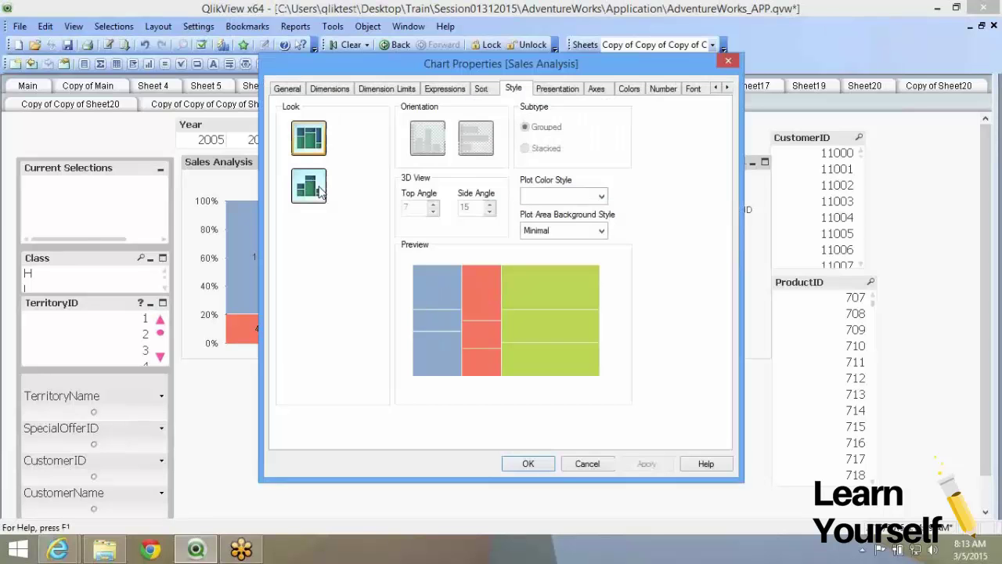
key(Return)
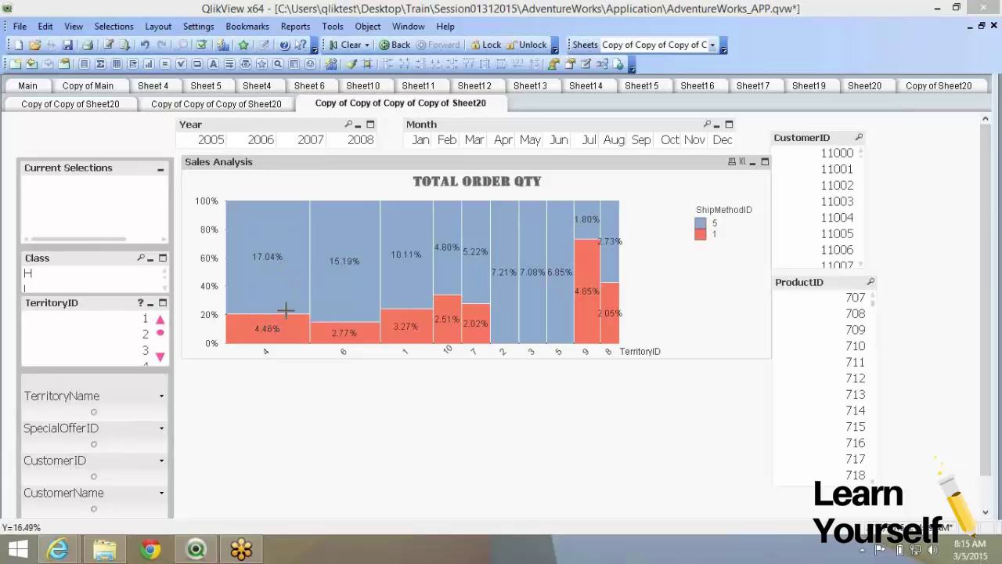
right_click(350, 249)
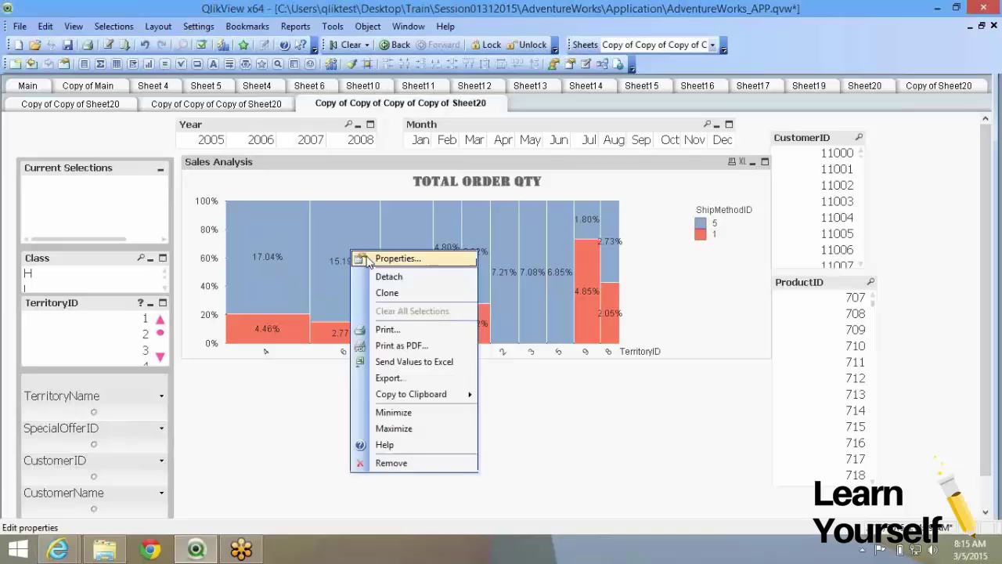
click(384, 259)
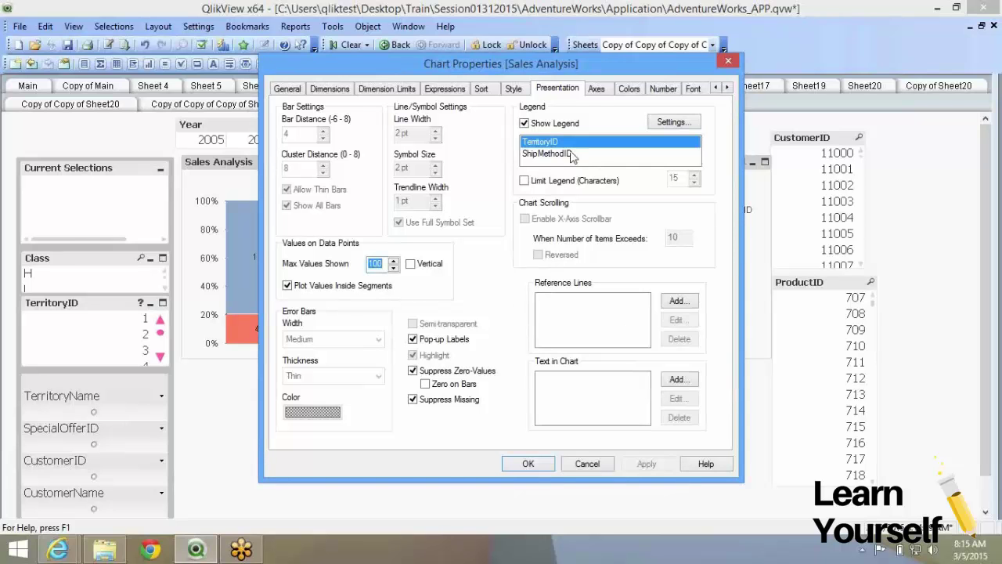
click(597, 88)
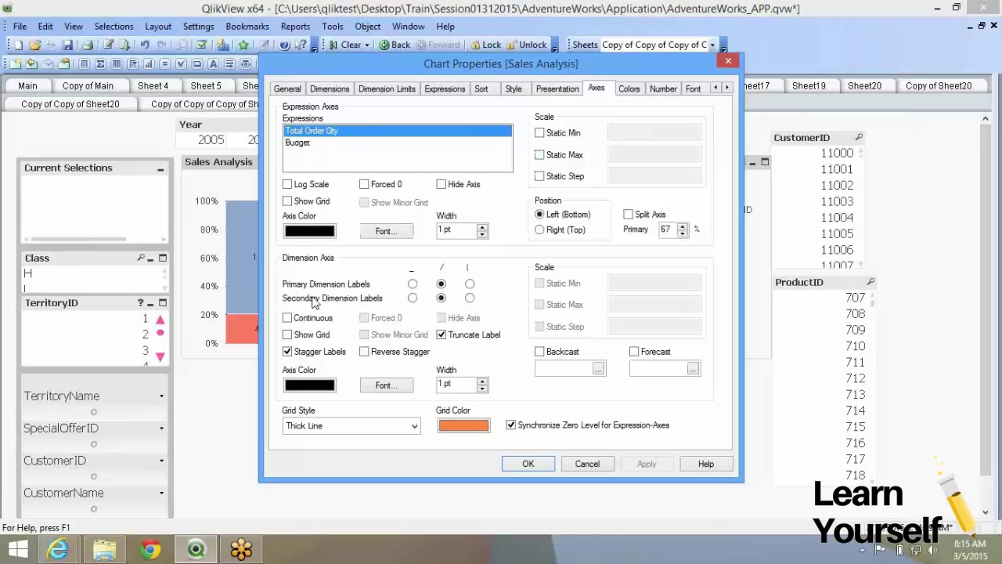
click(629, 89)
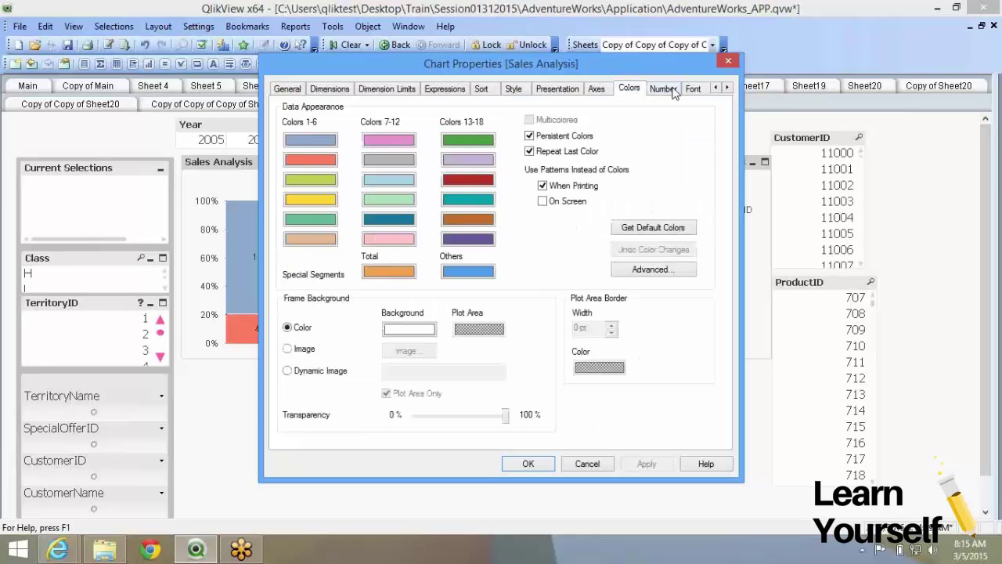
click(671, 91)
click(692, 89)
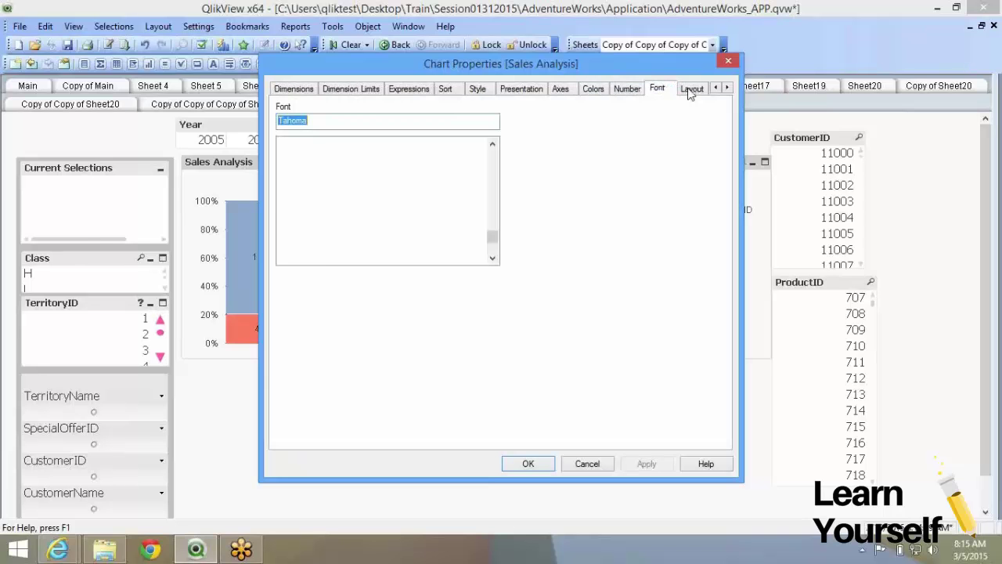
click(526, 462)
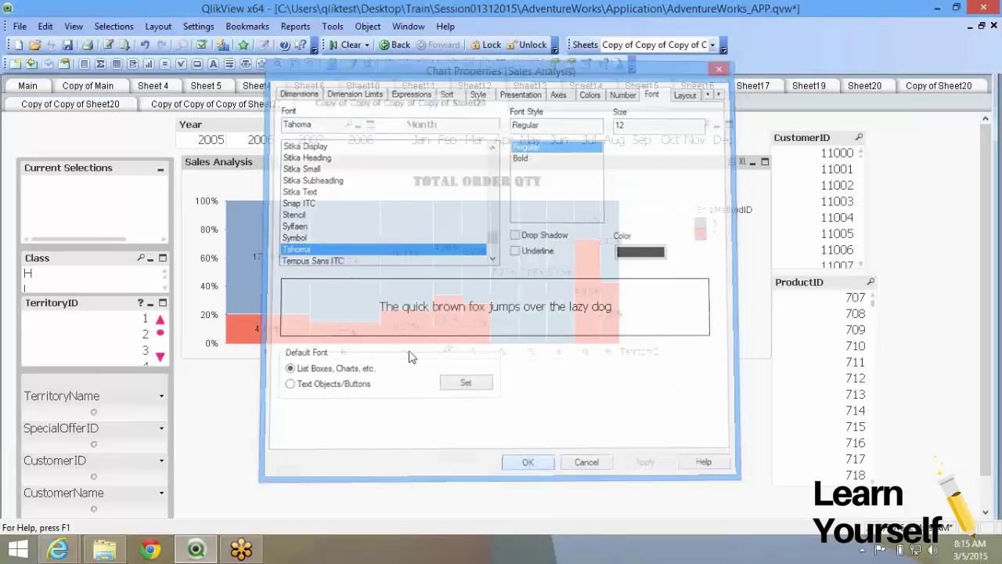
double_click(343, 238)
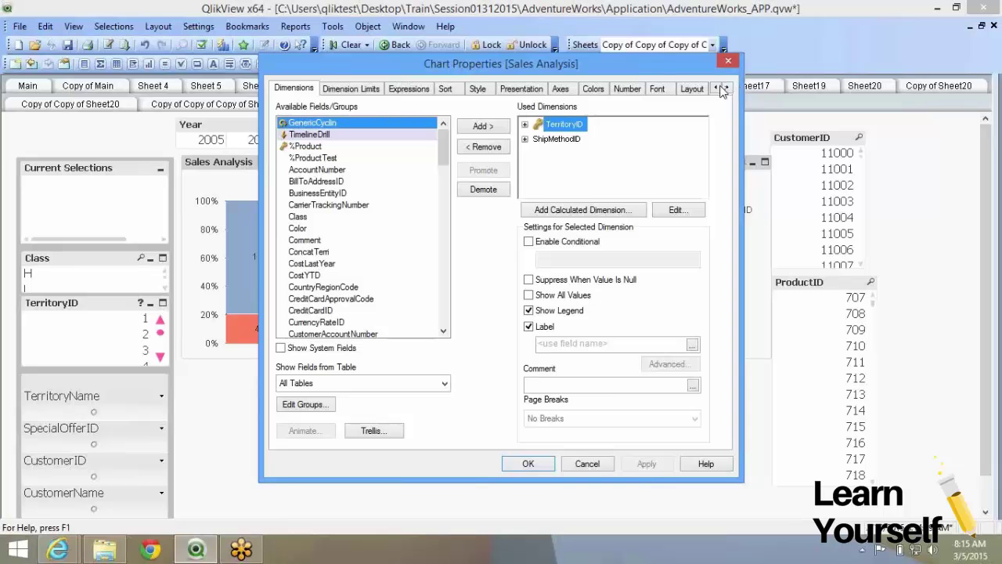
click(715, 88)
click(286, 89)
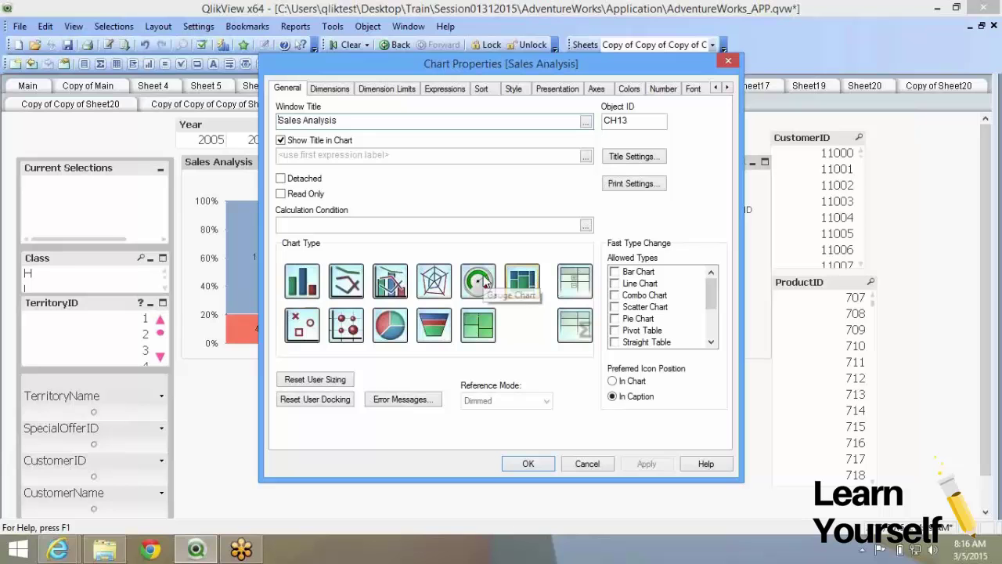
click(525, 466)
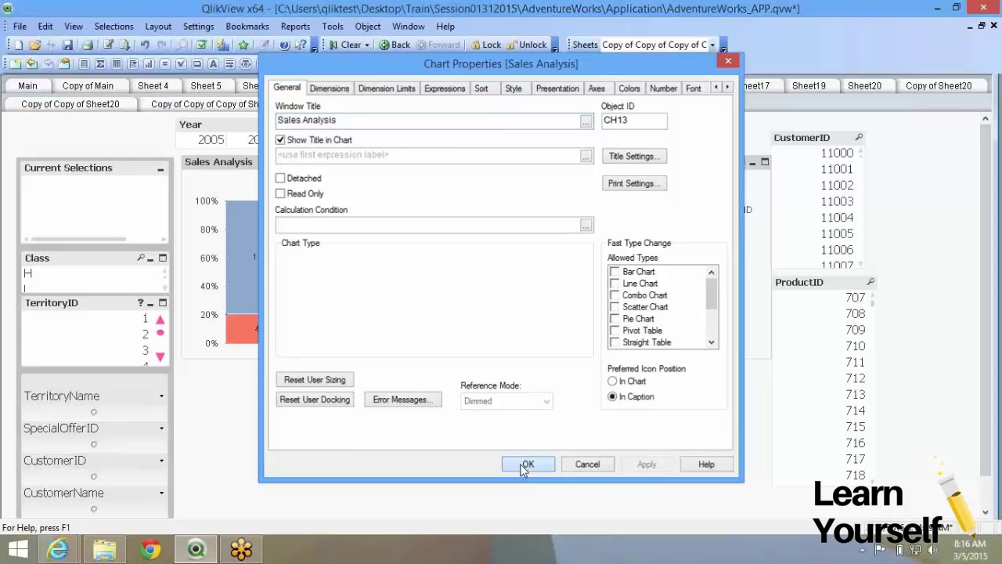